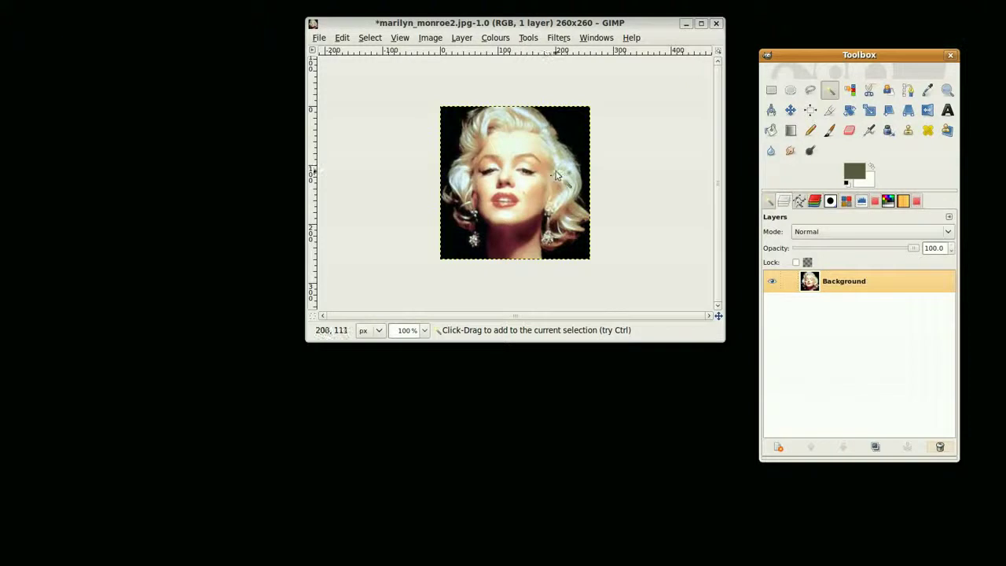
# Step: Duplicate the portrait layer twice and rename the top copy Post3
pyautogui.moveTo(554, 170)
pyautogui.mouseDown()
pyautogui.moveTo(557, 192)
pyautogui.moveTo(523, 224)
pyautogui.moveTo(511, 217)
pyautogui.moveTo(507, 151)
pyautogui.mouseUp()
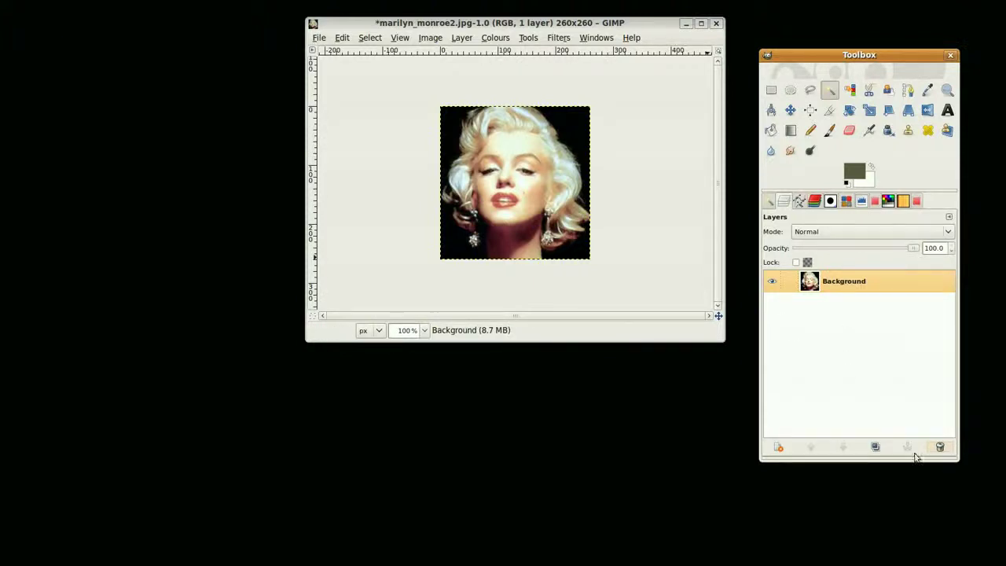
pyautogui.click(876, 448)
pyautogui.click(876, 448)
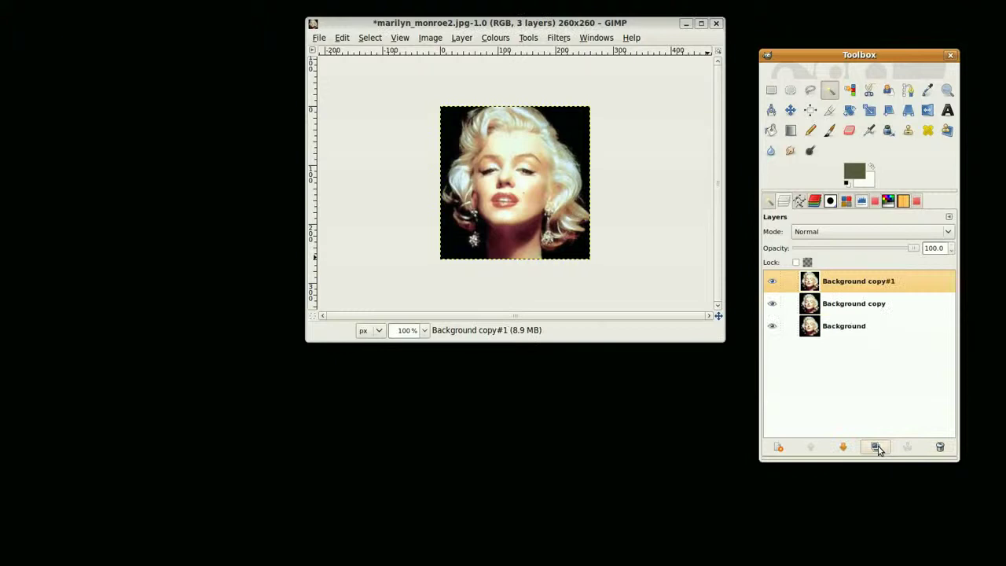
pyautogui.doubleClick(849, 283)
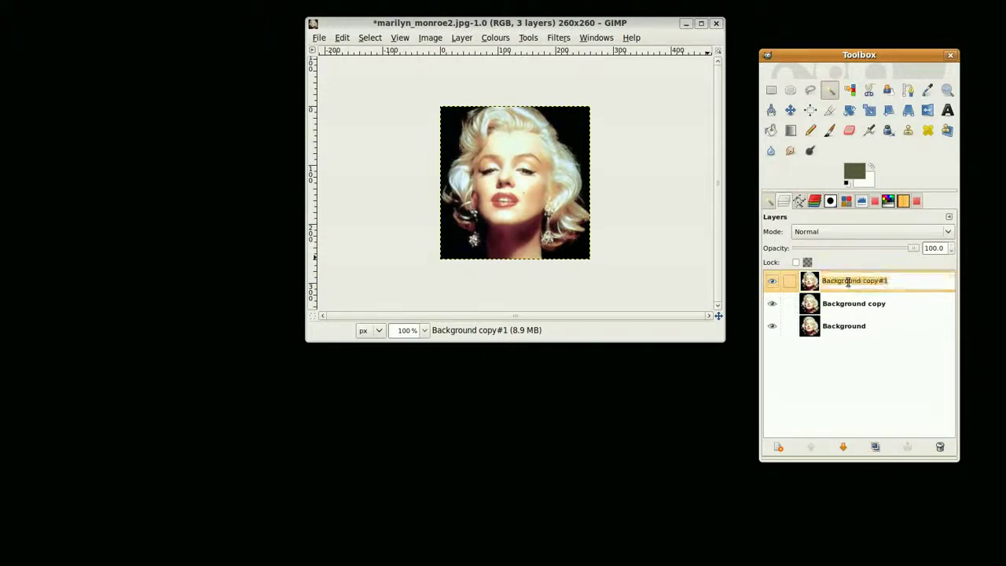
pyautogui.write('P')
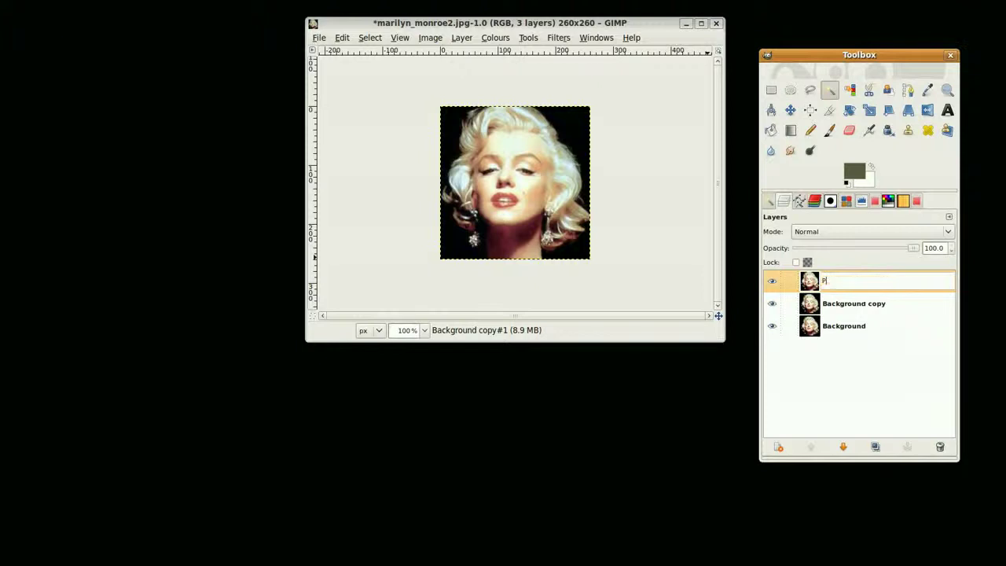
pyautogui.write('ost3')
pyautogui.press('Return')
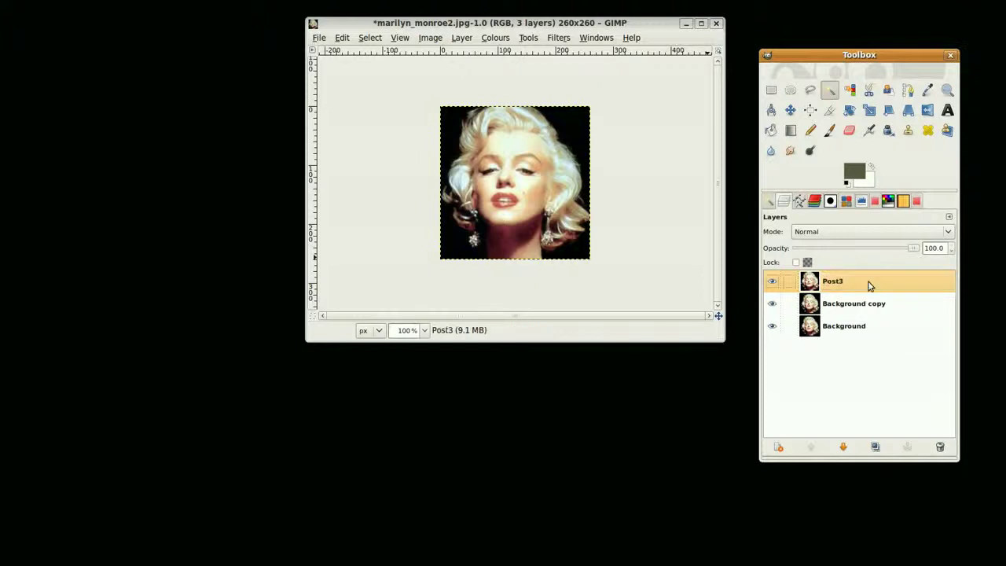
# Step: Posterise the Post3 layer down to 3 levels
pyautogui.click(534, 38)
pyautogui.moveTo(495, 36)
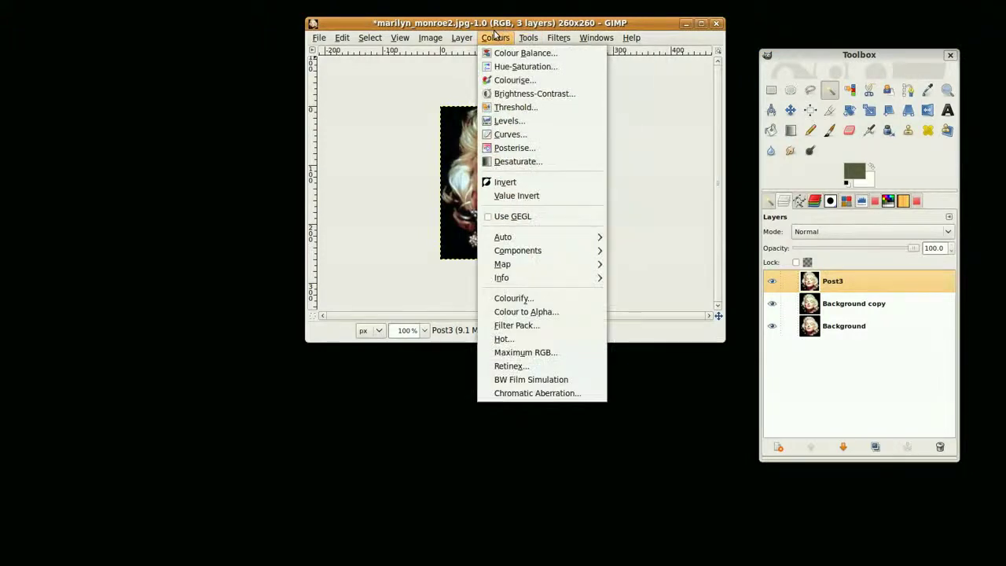
pyautogui.click(515, 148)
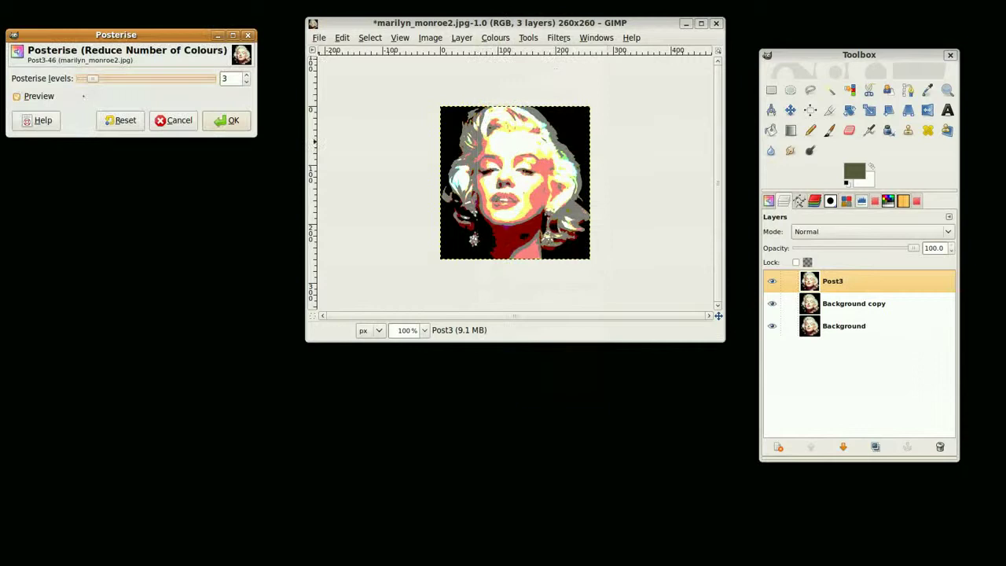
pyautogui.click(232, 123)
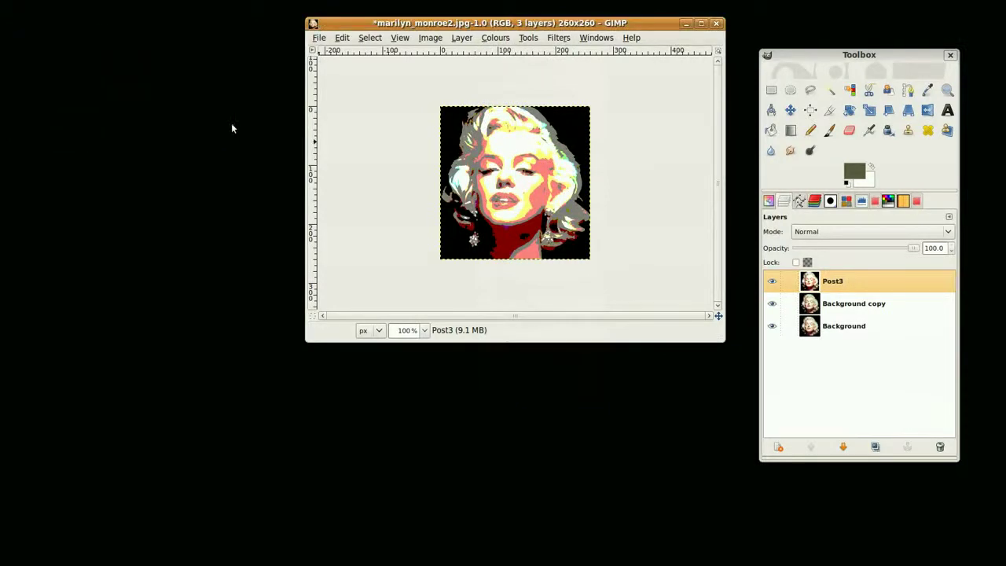
# Step: Rename the Background copy layer to Post2
pyautogui.doubleClick(849, 305)
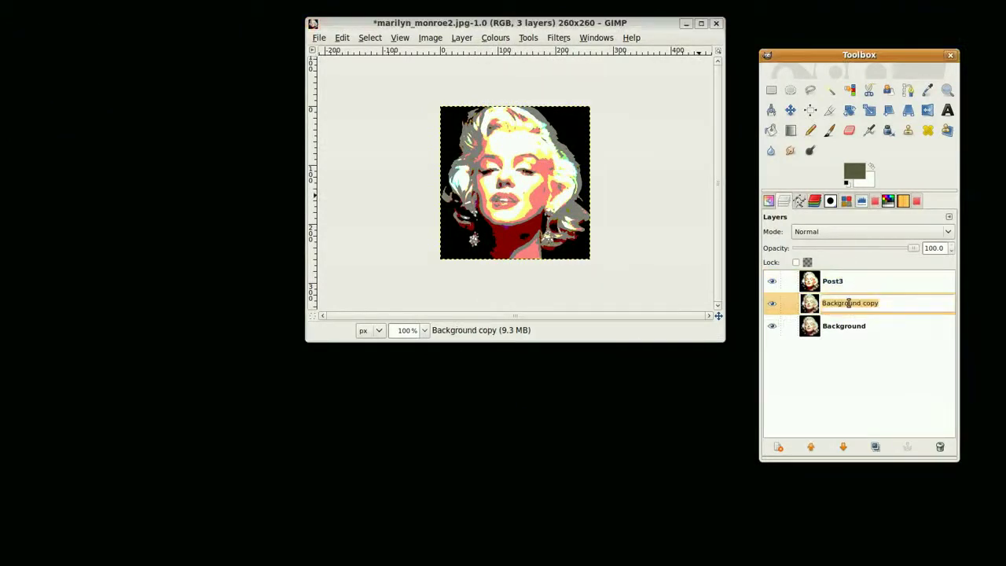
pyautogui.write('Post2')
pyautogui.press('Return')
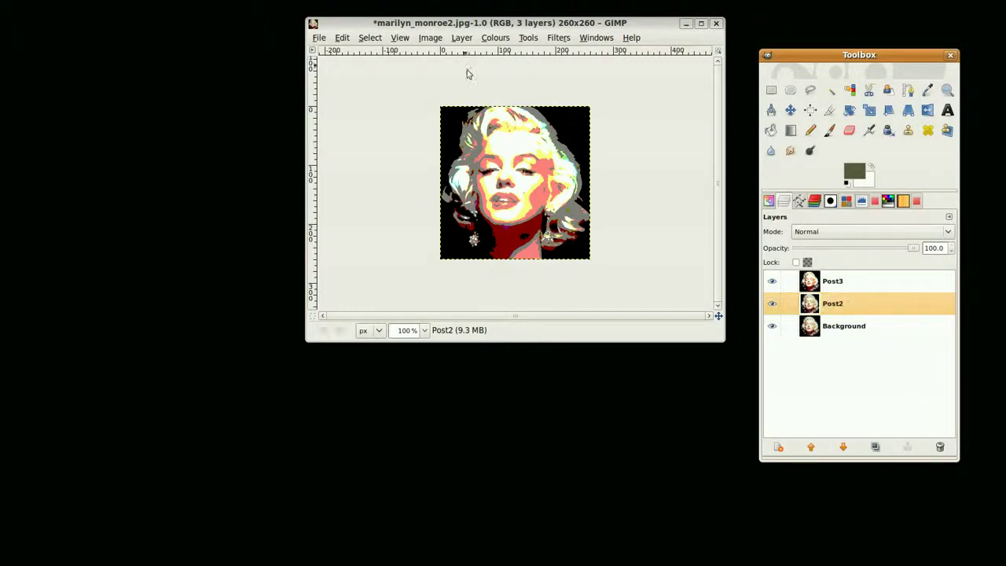
# Step: Posterise Post2 with the levels lowered to 2
pyautogui.click(495, 37)
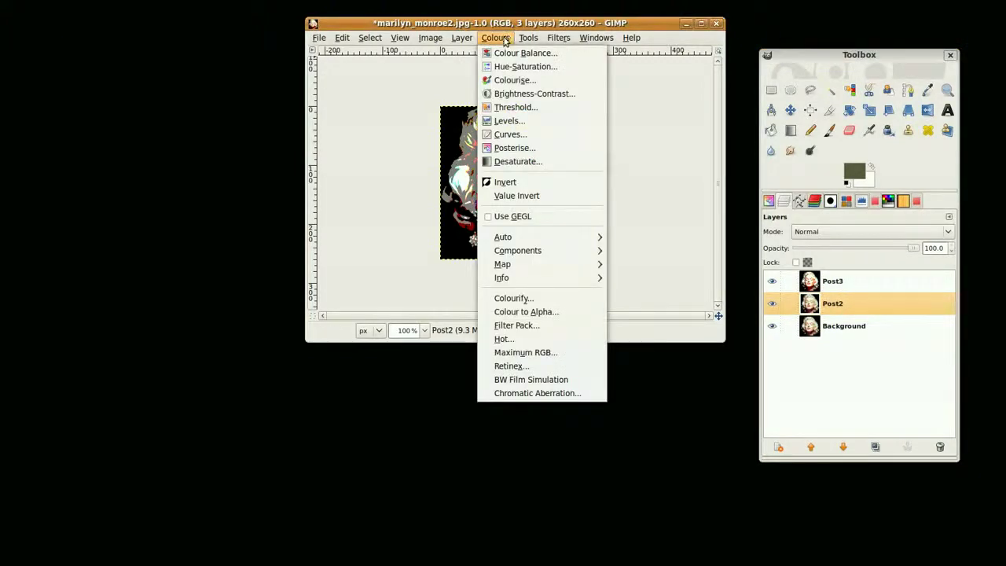
pyautogui.click(503, 149)
pyautogui.click(246, 82)
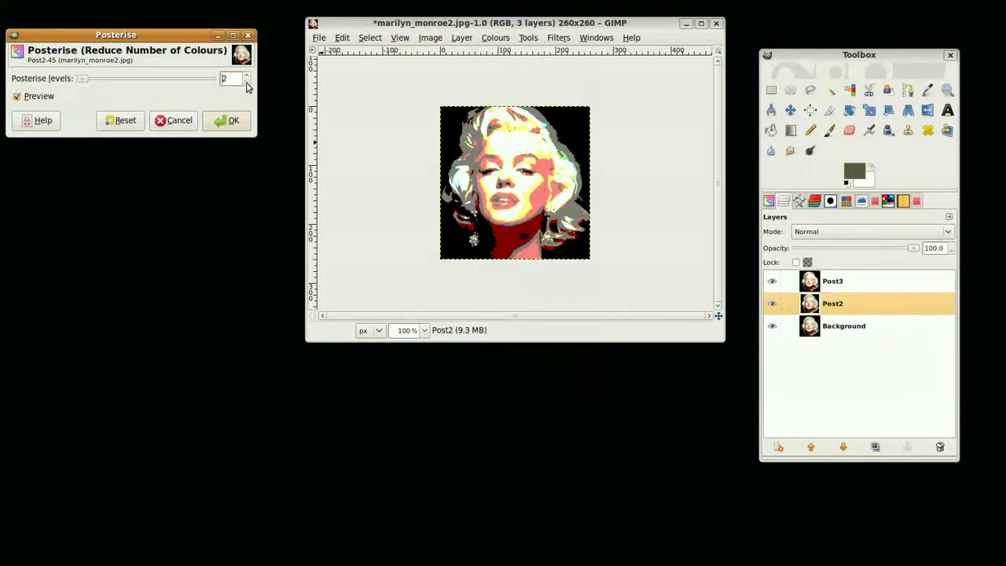
pyautogui.click(233, 121)
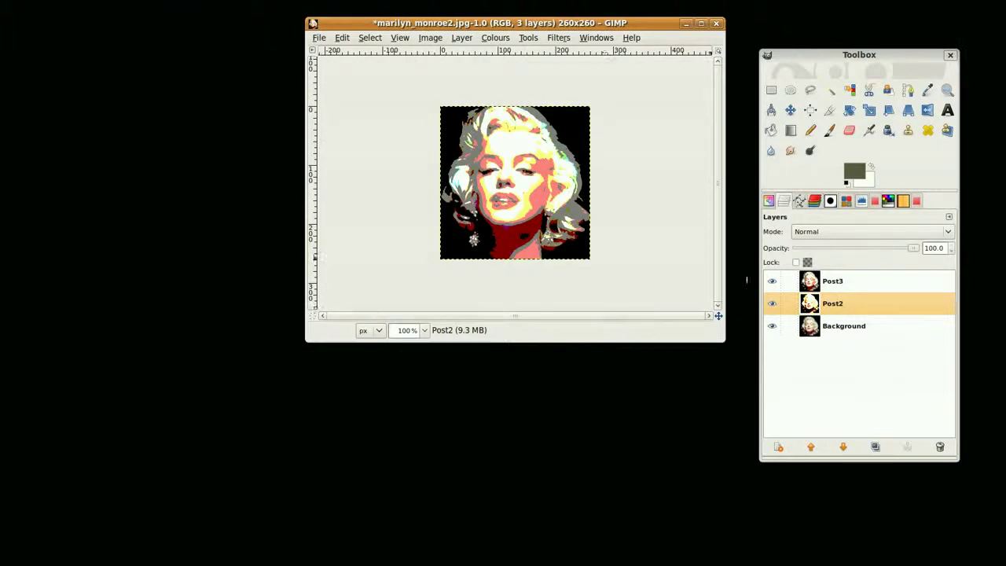
# Step: Hide Post3 and Background, then toggle Post3 on and off to compare with Post2
pyautogui.click(772, 326)
pyautogui.click(772, 281)
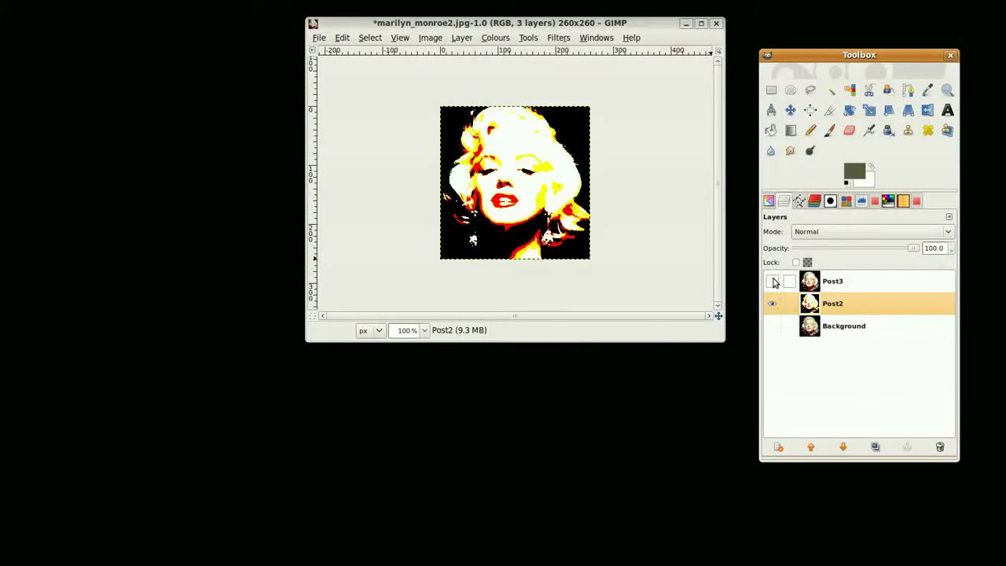
pyautogui.scroll(2, 550, 165)
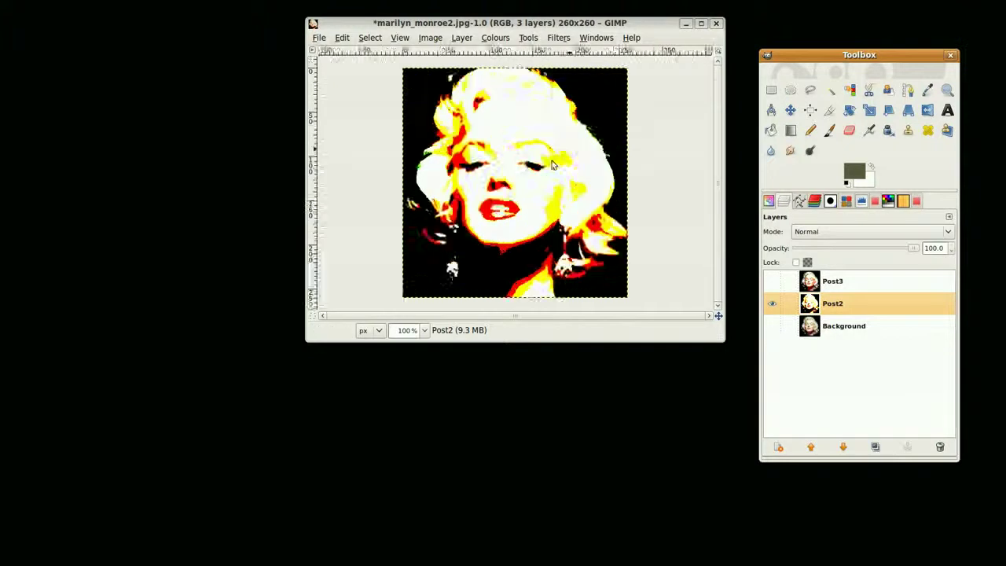
pyautogui.scroll(-1, 551, 165)
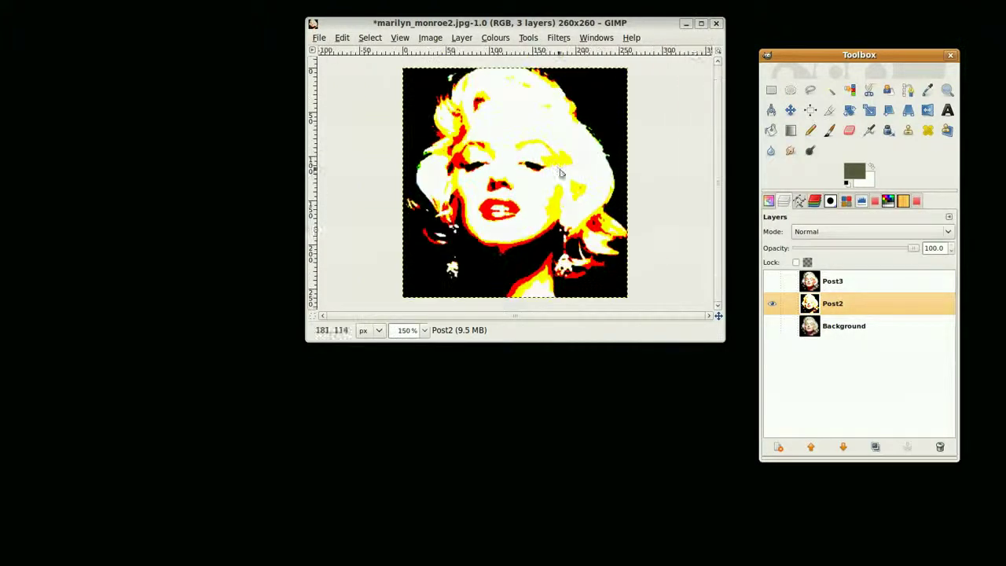
pyautogui.click(772, 280)
pyautogui.click(772, 283)
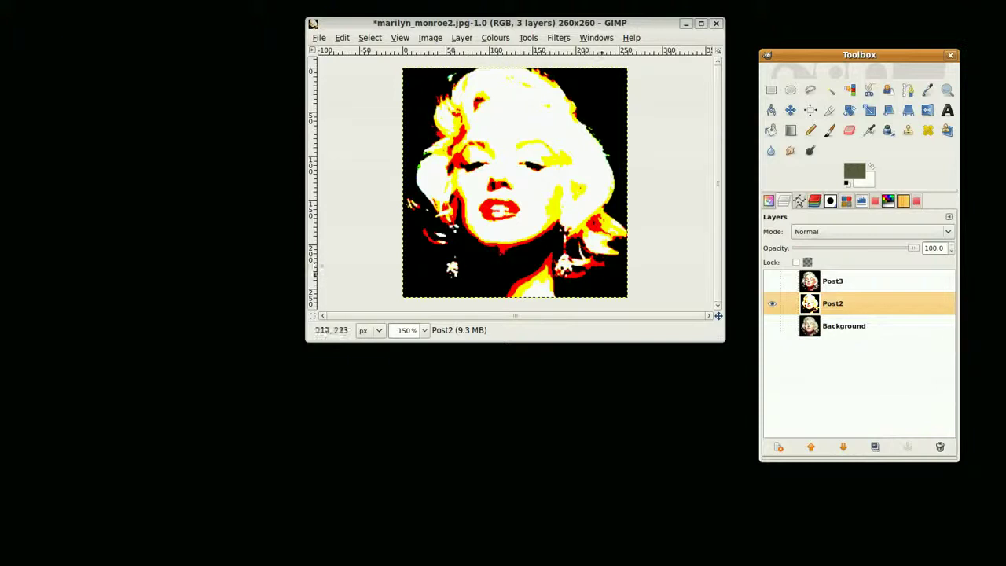
# Step: Show and activate Post3, then select its black background with Select by Colour
pyautogui.click(772, 282)
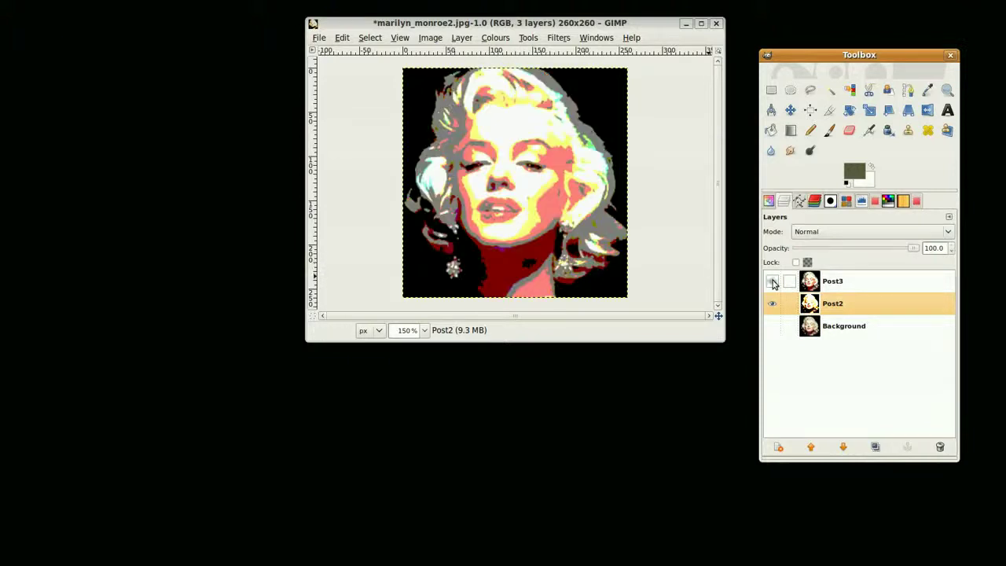
pyautogui.click(833, 280)
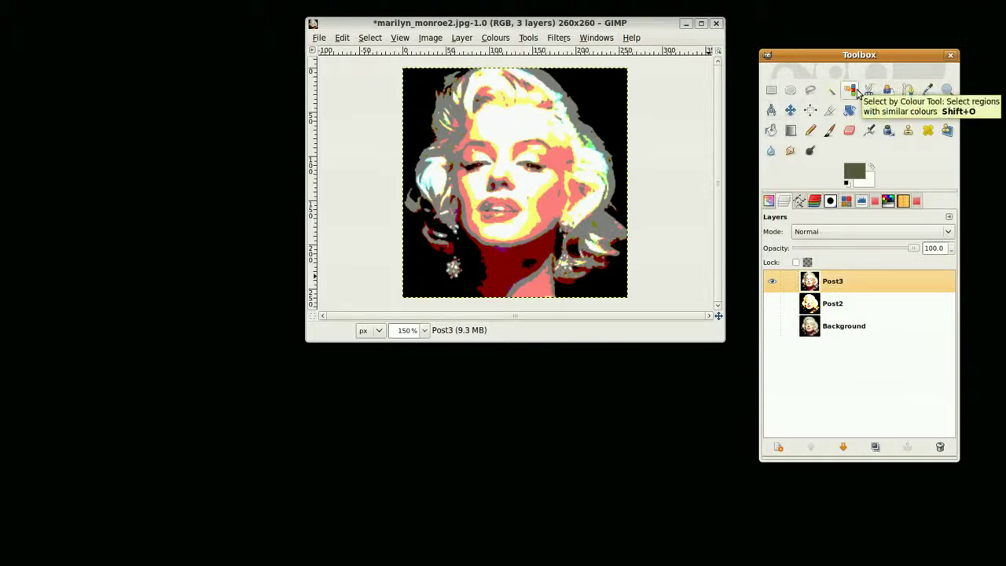
pyautogui.click(851, 91)
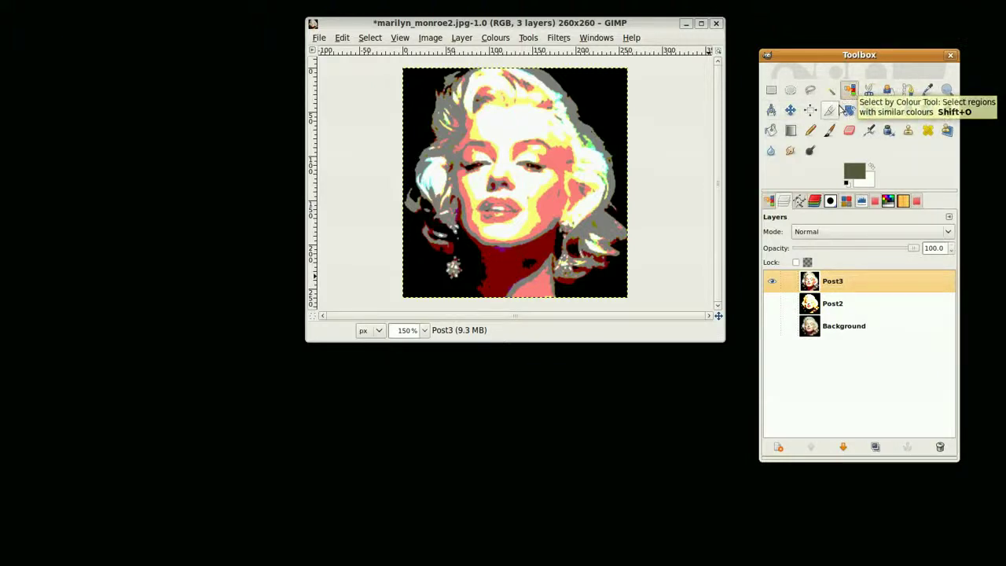
pyautogui.doubleClick(851, 91)
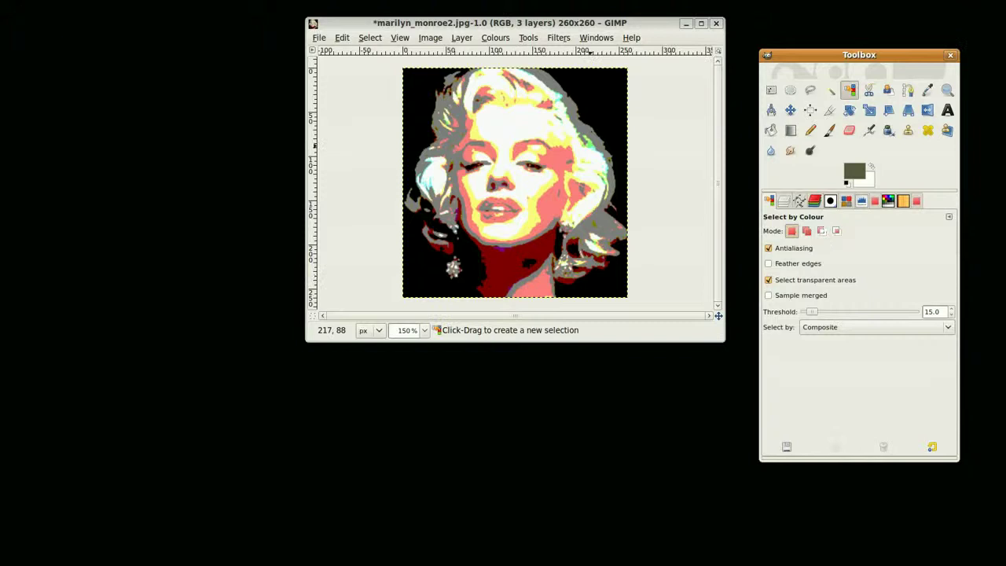
pyautogui.hotkey('ctrl', 'l')
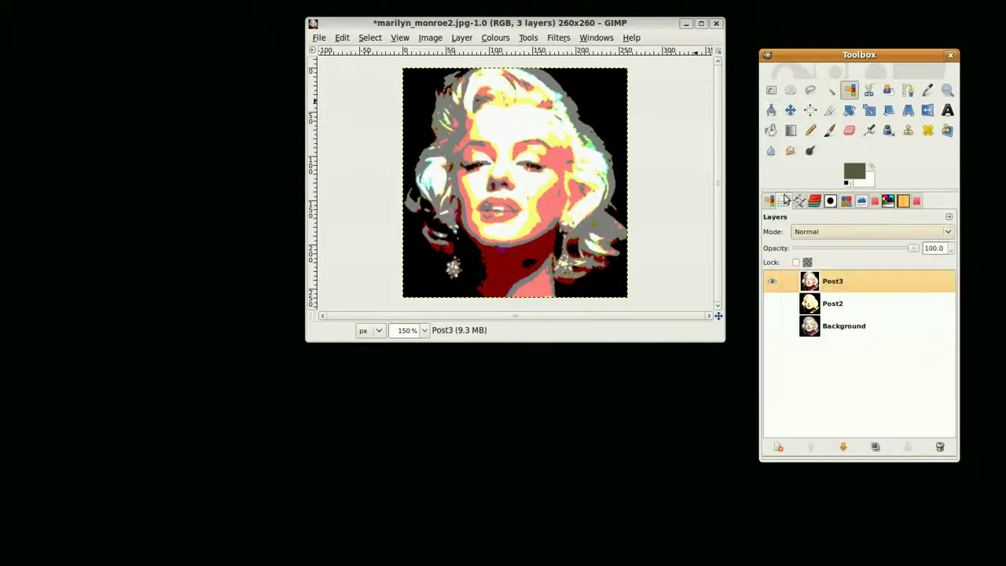
pyautogui.click(596, 88)
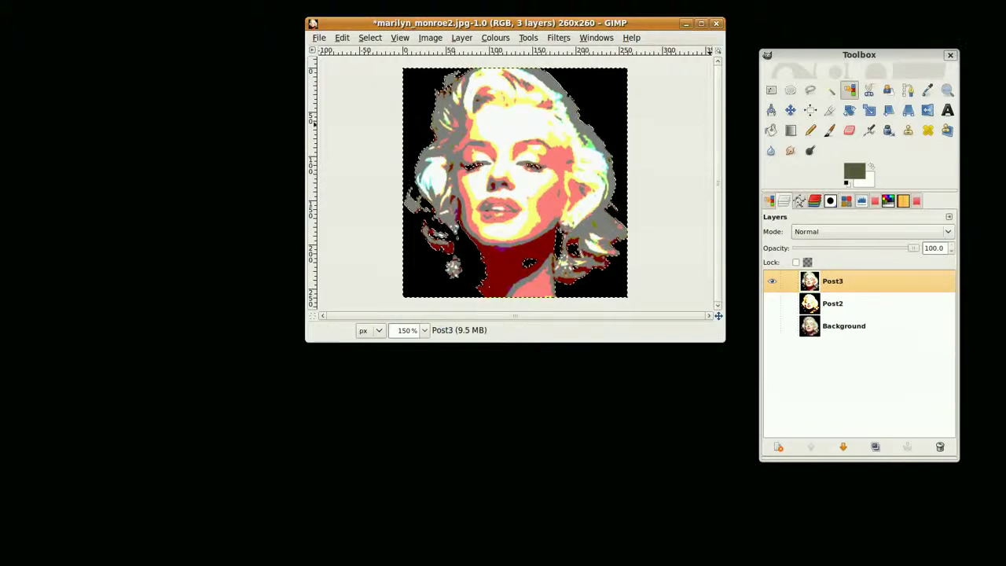
# Step: Set Free Select to subtract mode and cut the right eye area from the selection
pyautogui.click(810, 93)
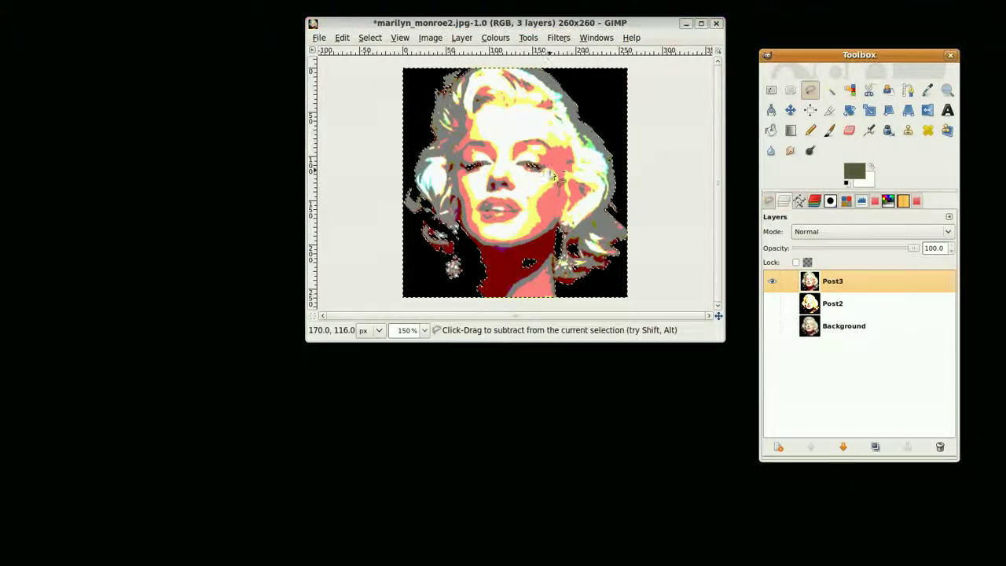
pyautogui.click(769, 201)
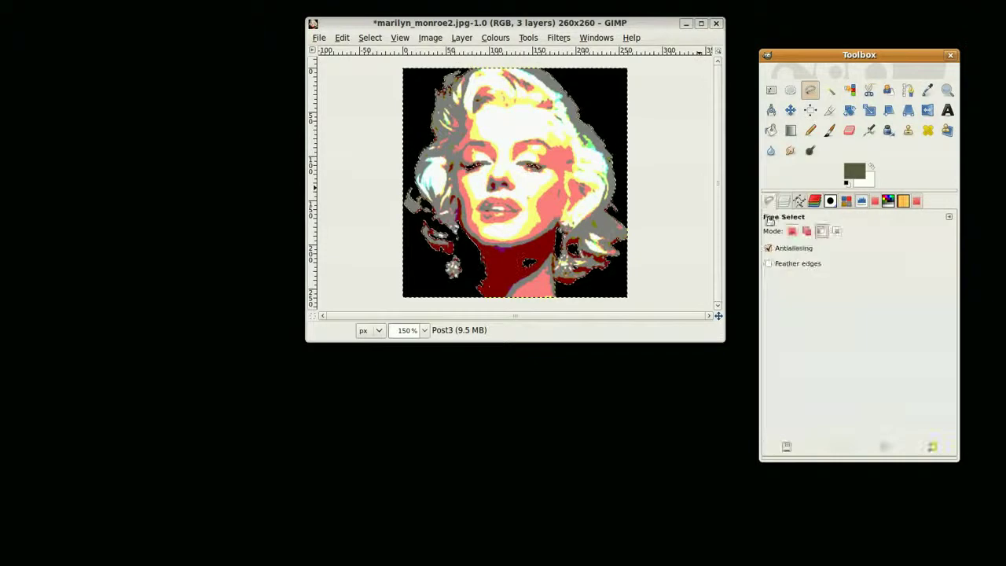
pyautogui.click(821, 231)
pyautogui.scroll(3, 524, 219)
pyautogui.scroll(3, 542, 181)
pyautogui.moveTo(544, 178)
pyautogui.mouseDown()
pyautogui.moveTo(587, 225)
pyautogui.moveTo(534, 194)
pyautogui.moveTo(523, 203)
pyautogui.mouseUp()
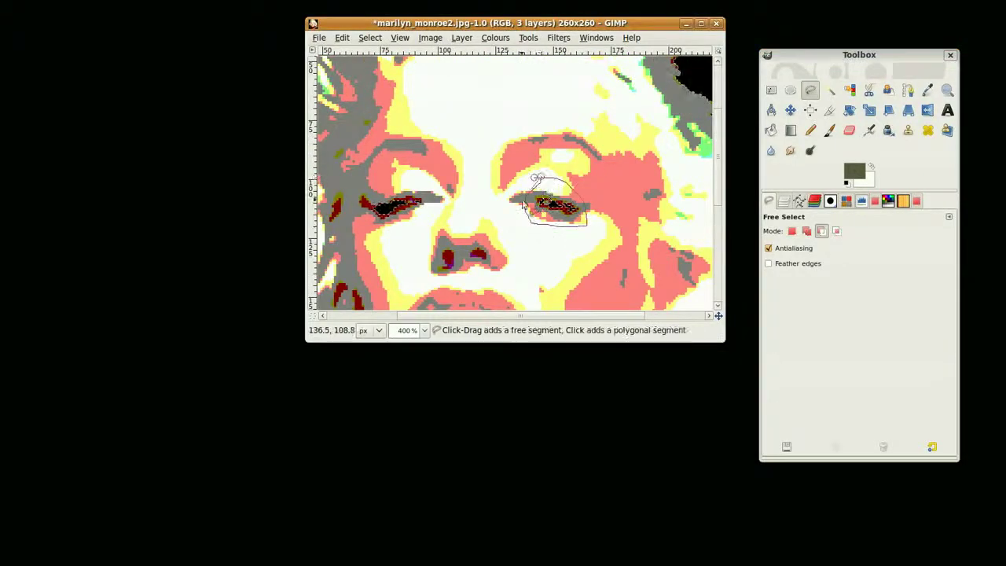
pyautogui.press('Return')
# Step: Subtract the left eye, a chin patch and the neck hole, then zoom out
pyautogui.moveTo(387, 183)
pyautogui.mouseDown()
pyautogui.moveTo(426, 188)
pyautogui.moveTo(433, 224)
pyautogui.moveTo(401, 223)
pyautogui.mouseUp()
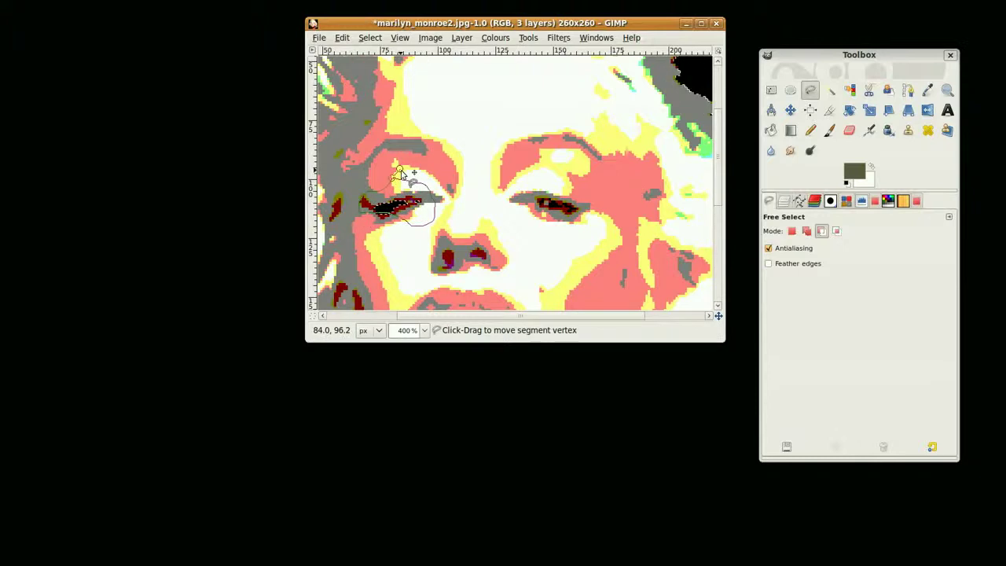
pyautogui.press('Return')
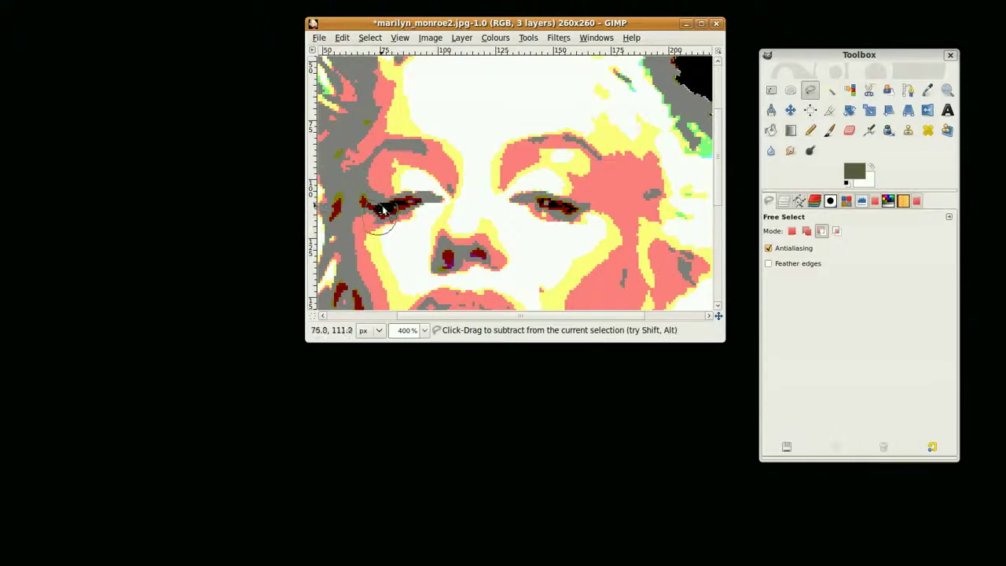
pyautogui.scroll(-10, 426, 207)
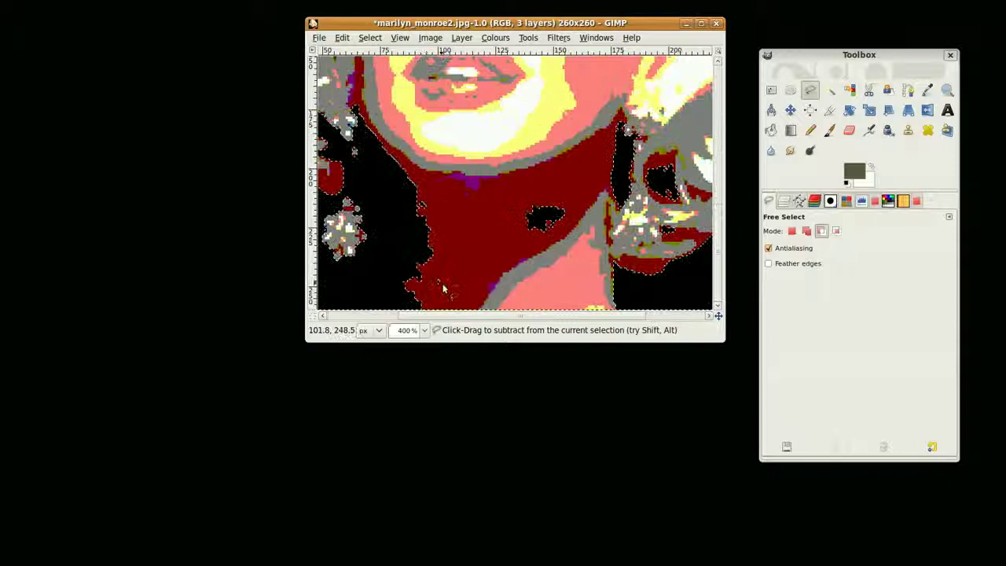
pyautogui.moveTo(445, 279)
pyautogui.mouseDown()
pyautogui.moveTo(431, 281)
pyautogui.moveTo(442, 285)
pyautogui.mouseUp()
pyautogui.press('Return')
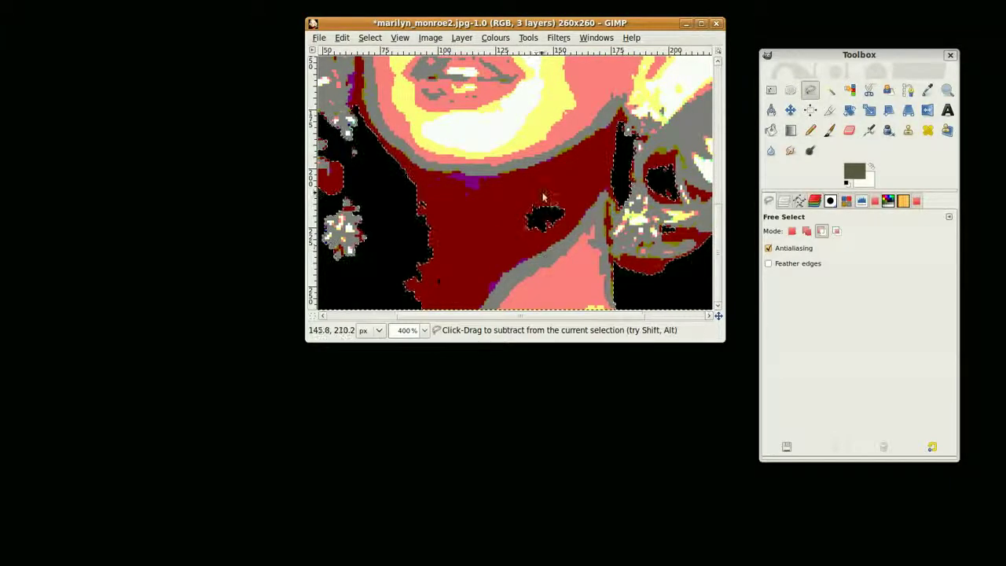
pyautogui.moveTo(542, 197)
pyautogui.mouseDown()
pyautogui.moveTo(572, 229)
pyautogui.moveTo(564, 243)
pyautogui.moveTo(519, 238)
pyautogui.moveTo(543, 199)
pyautogui.moveTo(560, 206)
pyautogui.moveTo(559, 223)
pyautogui.moveTo(566, 205)
pyautogui.mouseUp()
pyautogui.press('Return')
pyautogui.press('Return')
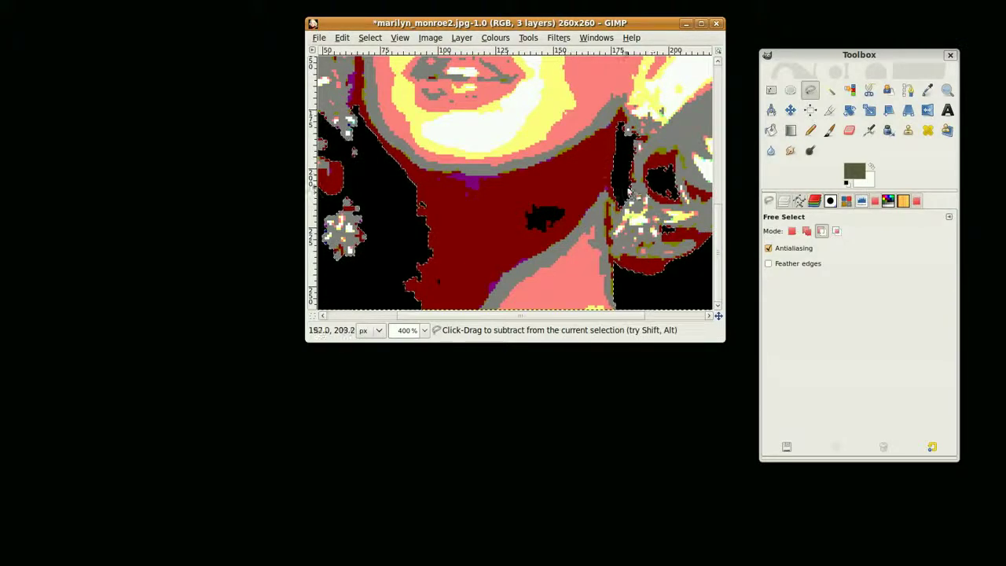
pyautogui.press('-')
pyautogui.press('-')
pyautogui.press('-')
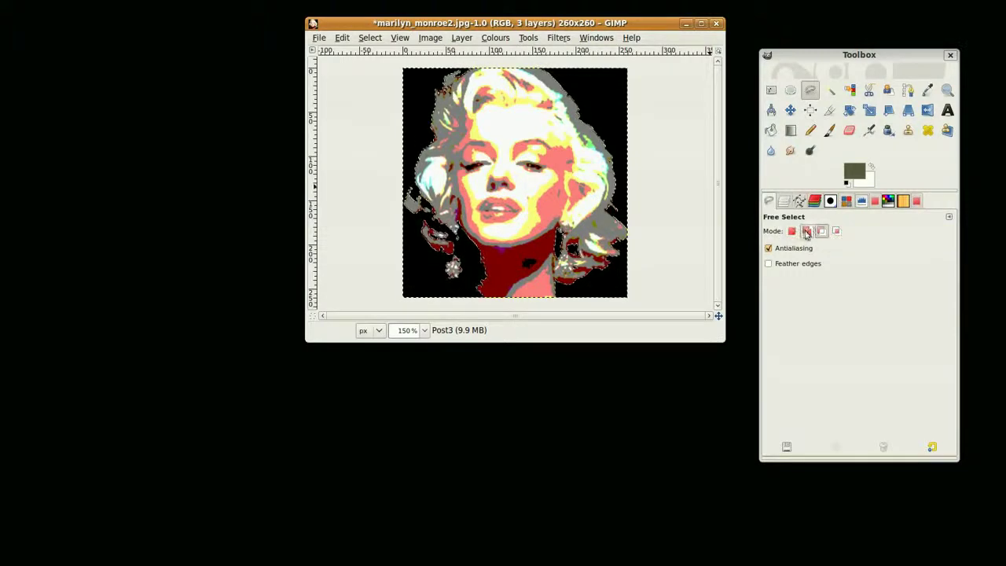
# Step: Set Free Select to Add mode, make Post2 active and visible, and hide Post3
pyautogui.click(807, 231)
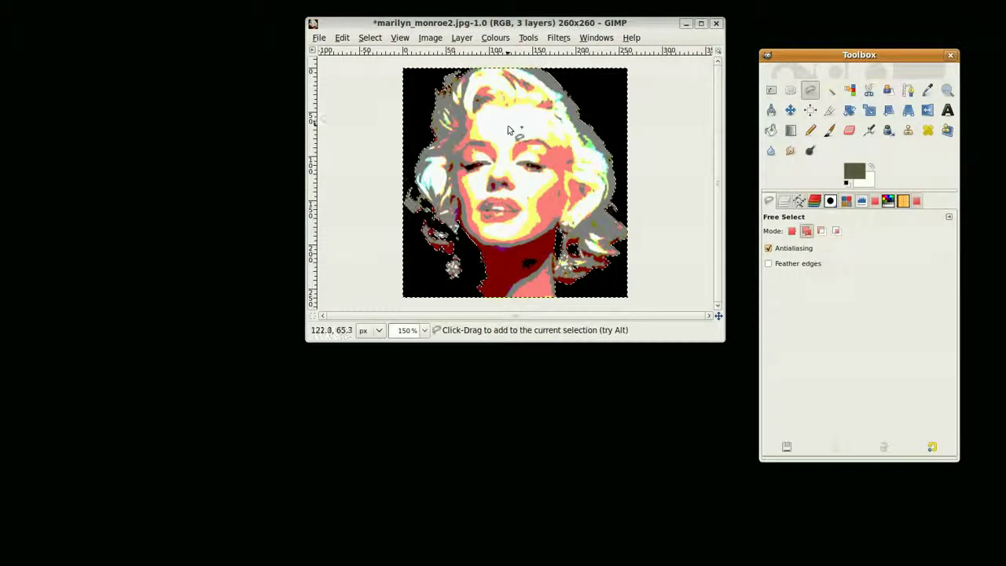
pyautogui.scroll(2, 515, 139)
pyautogui.scroll(2, 517, 145)
pyautogui.scroll(2, 528, 187)
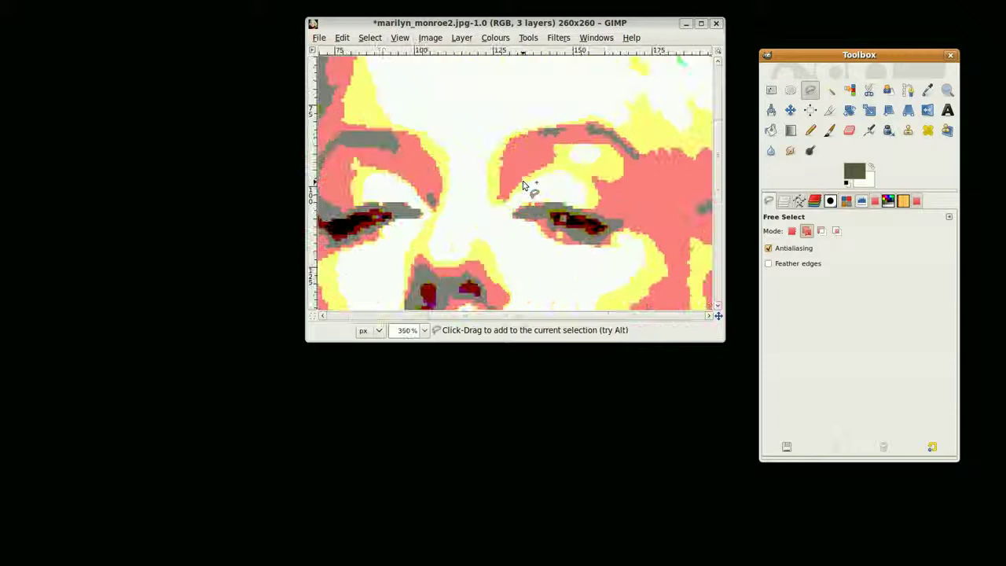
pyautogui.hscroll(-2, 534, 260)
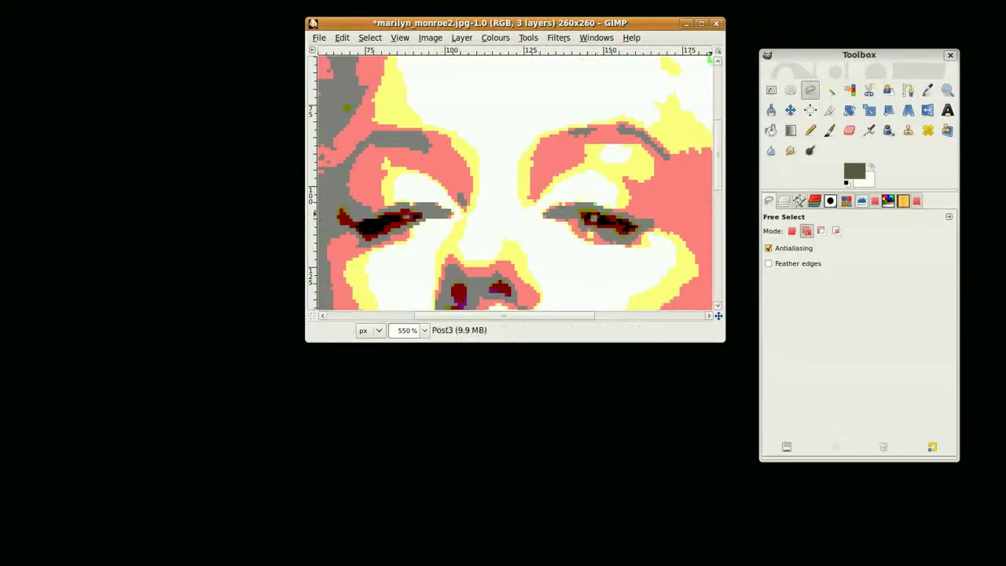
pyautogui.click(784, 202)
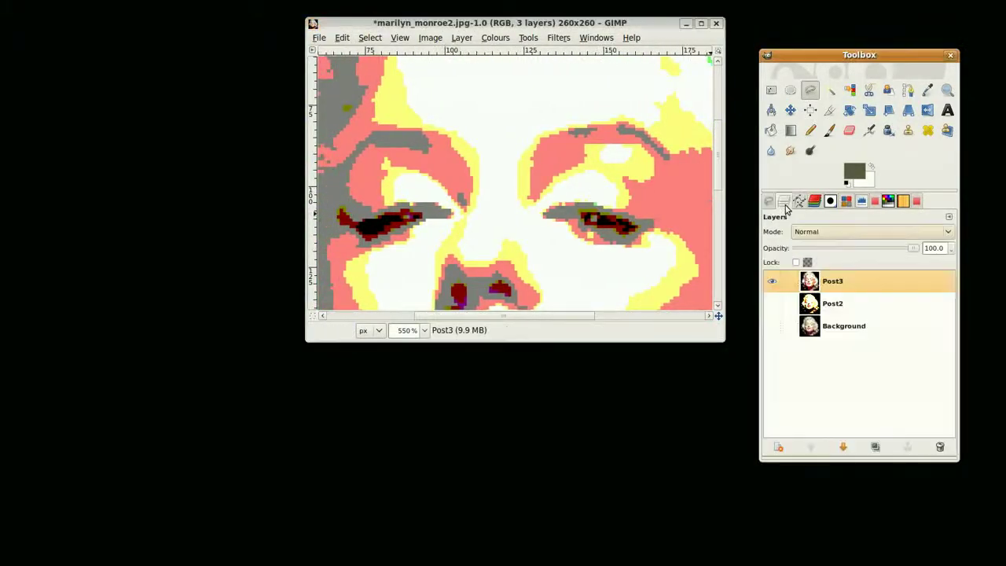
pyautogui.click(837, 305)
pyautogui.click(772, 305)
pyautogui.click(772, 281)
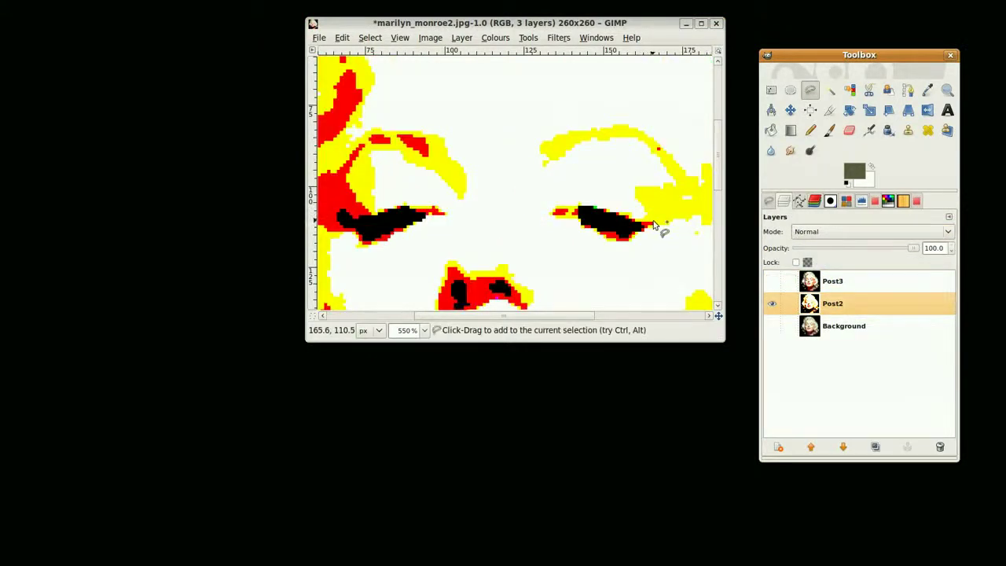
# Step: Lasso around the right and left eyes to add them to the selection
pyautogui.moveTo(654, 224)
pyautogui.mouseDown()
pyautogui.moveTo(666, 170)
pyautogui.moveTo(625, 137)
pyautogui.moveTo(588, 139)
pyautogui.moveTo(559, 161)
pyautogui.moveTo(565, 203)
pyautogui.moveTo(661, 221)
pyautogui.mouseUp()
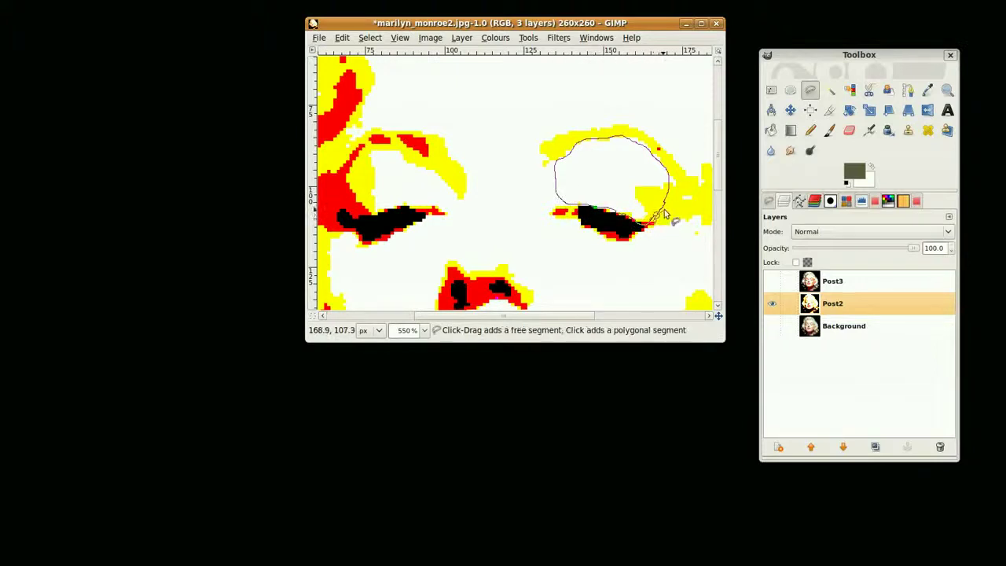
pyautogui.doubleClick(665, 212)
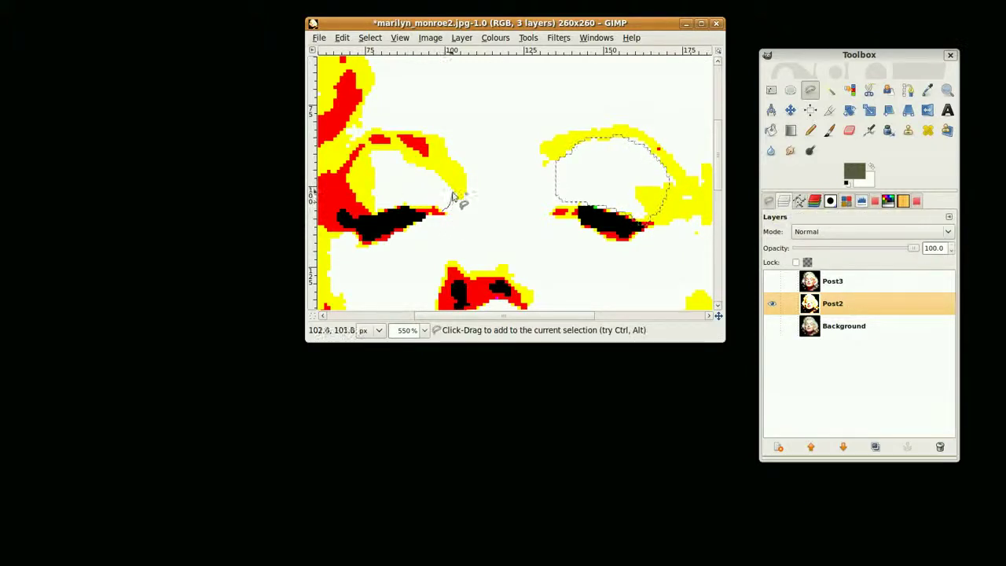
pyautogui.moveTo(453, 195)
pyautogui.mouseDown()
pyautogui.moveTo(432, 169)
pyautogui.moveTo(391, 155)
pyautogui.moveTo(372, 149)
pyautogui.moveTo(356, 166)
pyautogui.mouseUp()
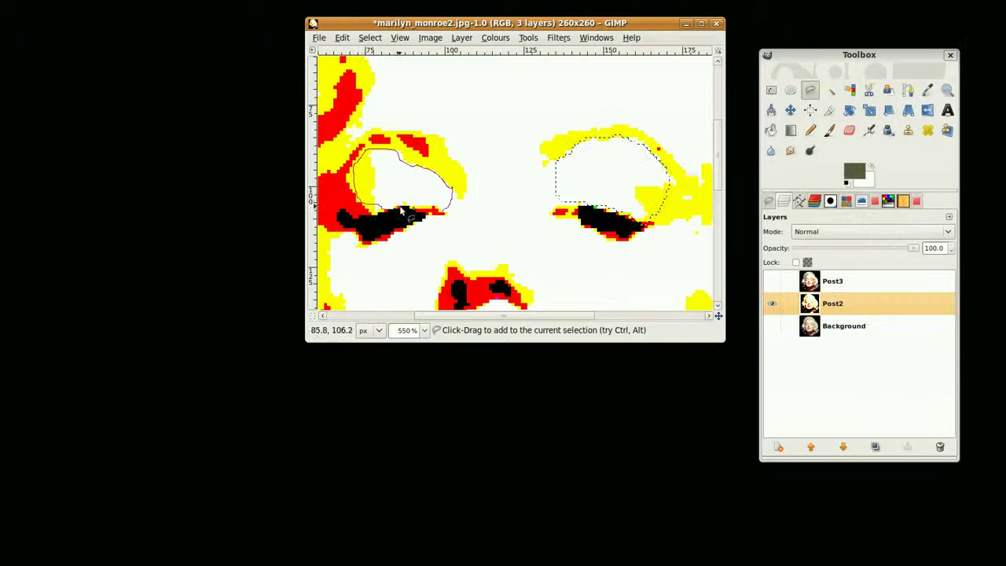
pyautogui.moveTo(401, 211); pyautogui.dragTo(448, 211)
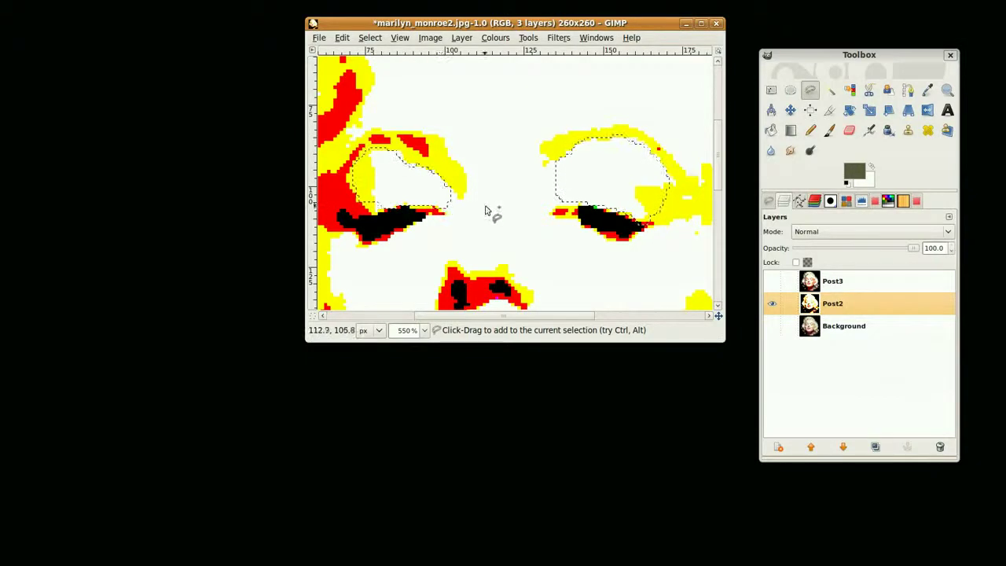
pyautogui.scroll(-3, 487, 210)
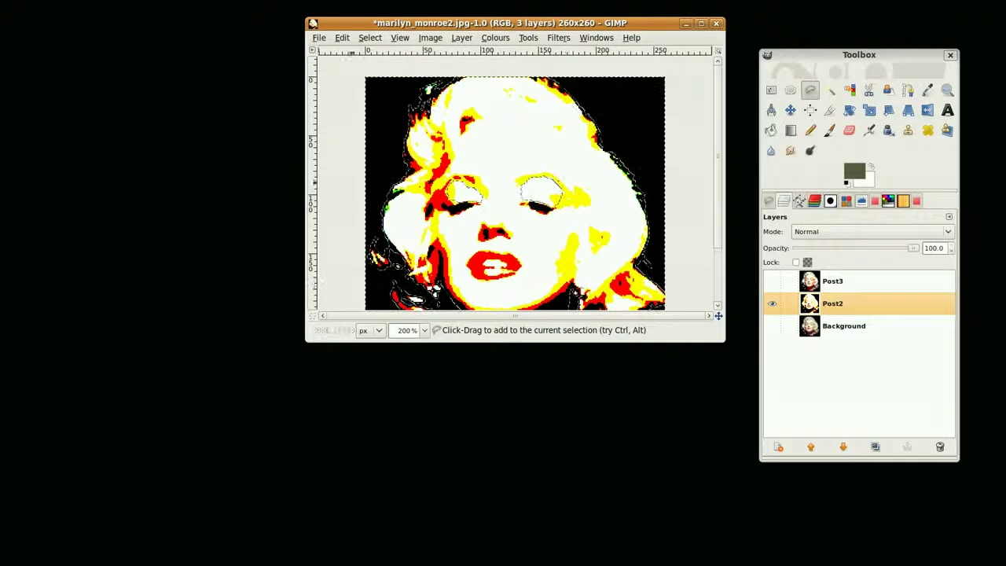
# Step: Save the selection to a channel, then delete three unwanted saved channels
pyautogui.click(370, 39)
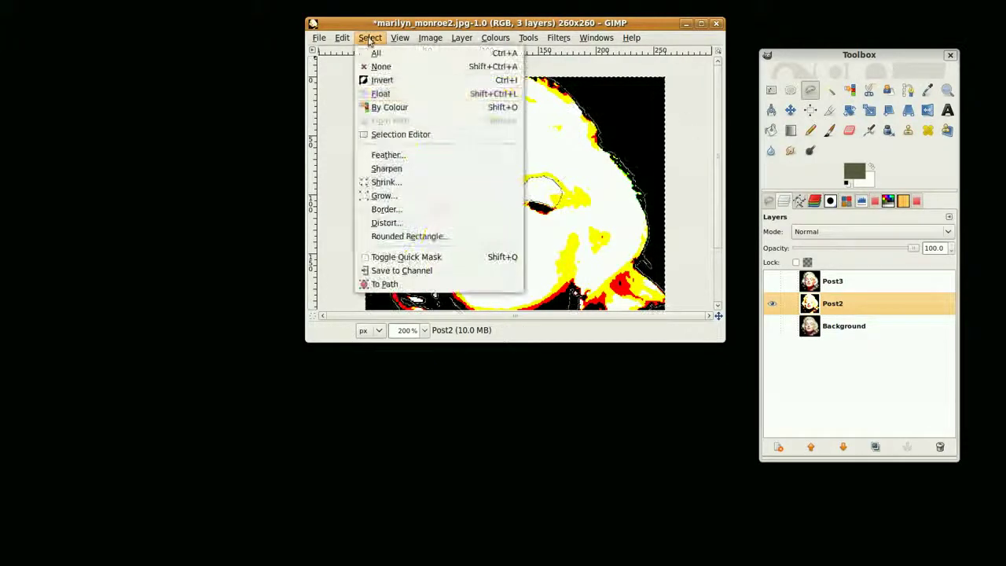
pyautogui.click(433, 270)
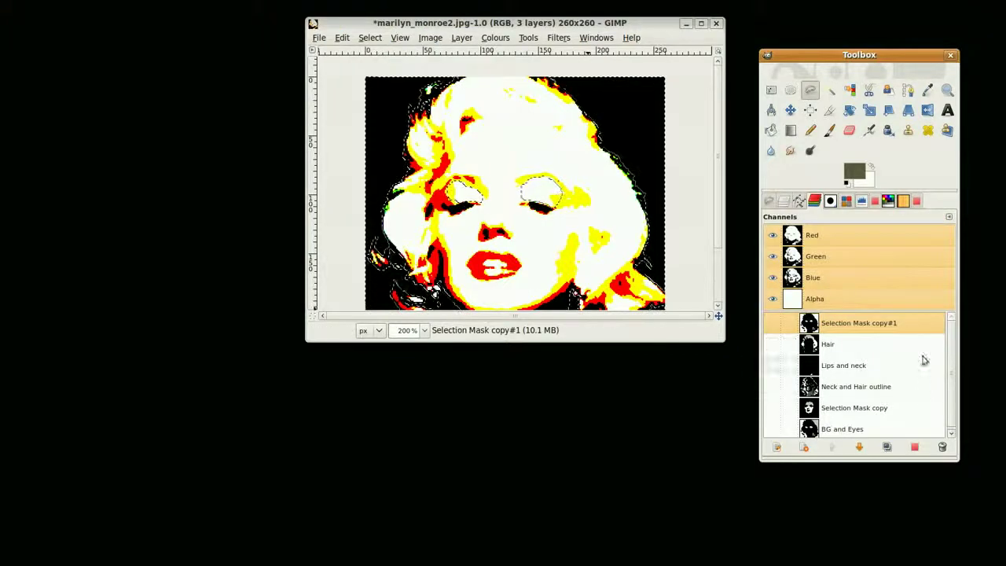
pyautogui.click(943, 447)
pyautogui.click(943, 447)
pyautogui.click(943, 446)
pyautogui.click(943, 446)
pyautogui.click(943, 447)
pyautogui.click(943, 446)
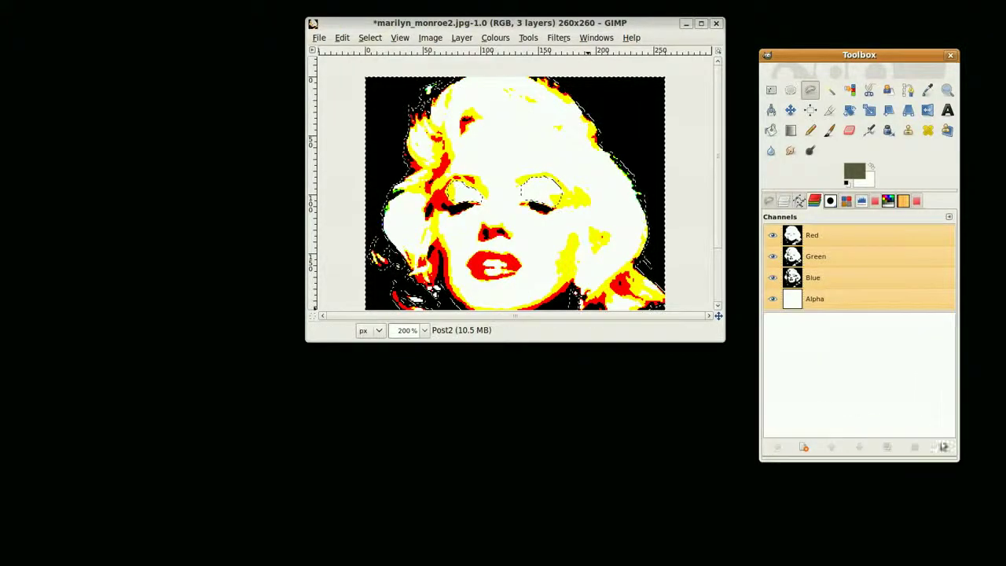
# Step: Save the selection as a new channel named 'Background and eyes'
pyautogui.click(367, 37)
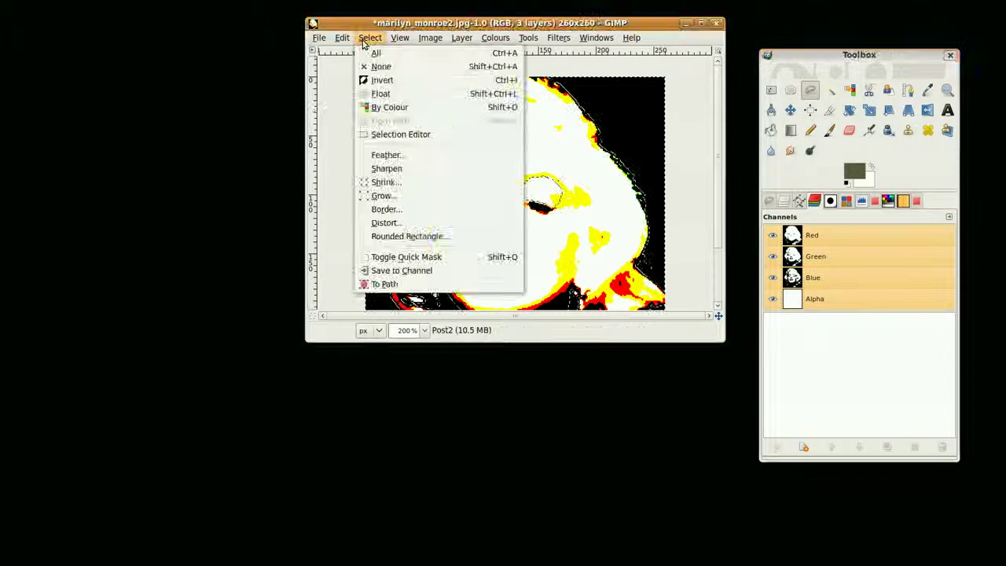
pyautogui.click(397, 270)
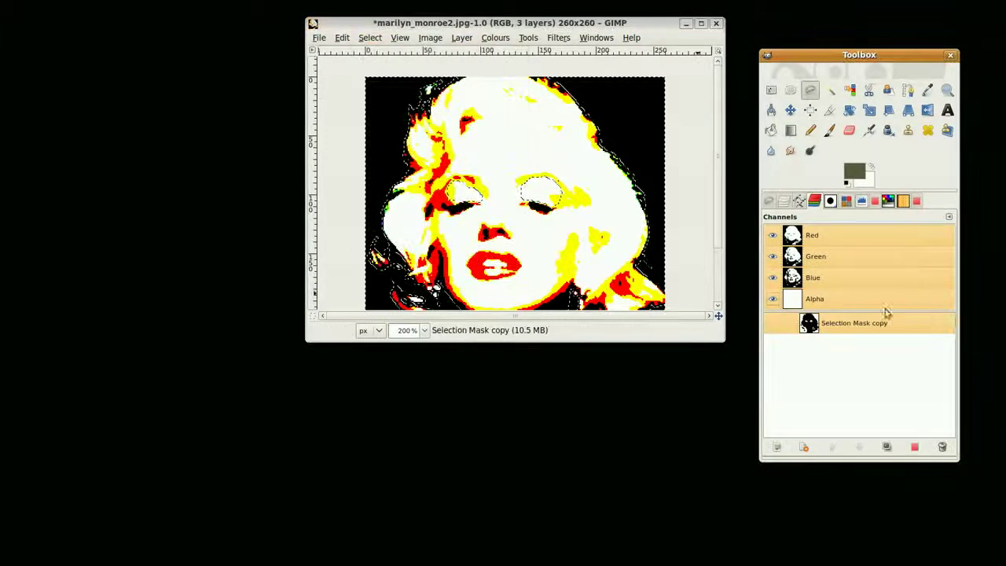
pyautogui.doubleClick(871, 328)
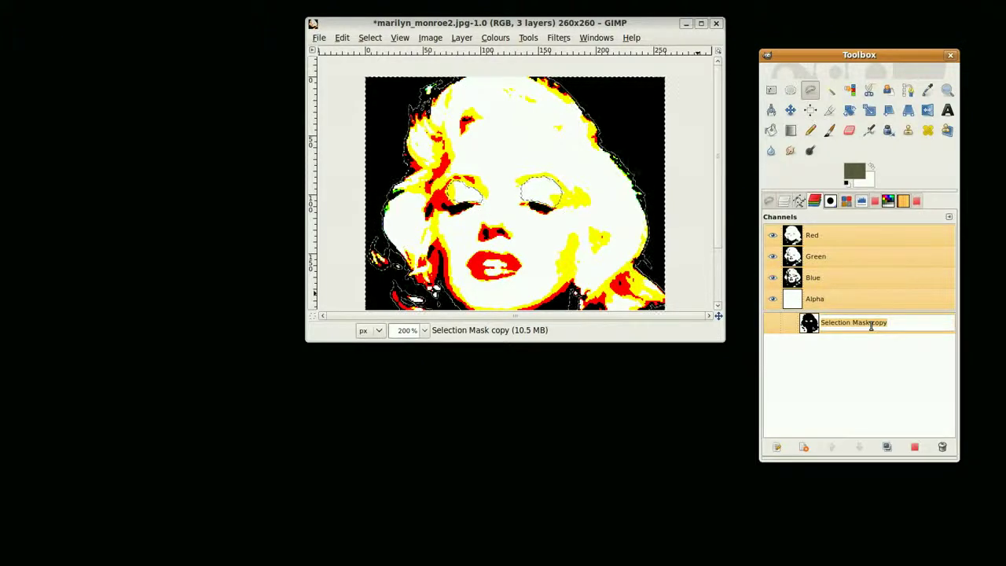
pyautogui.write('Background and eyes')
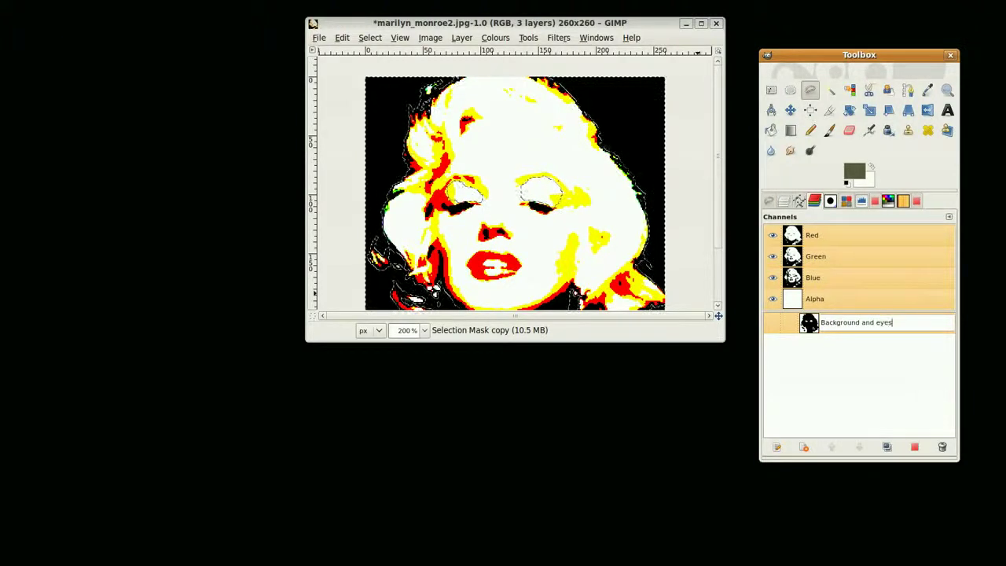
pyautogui.press('Return')
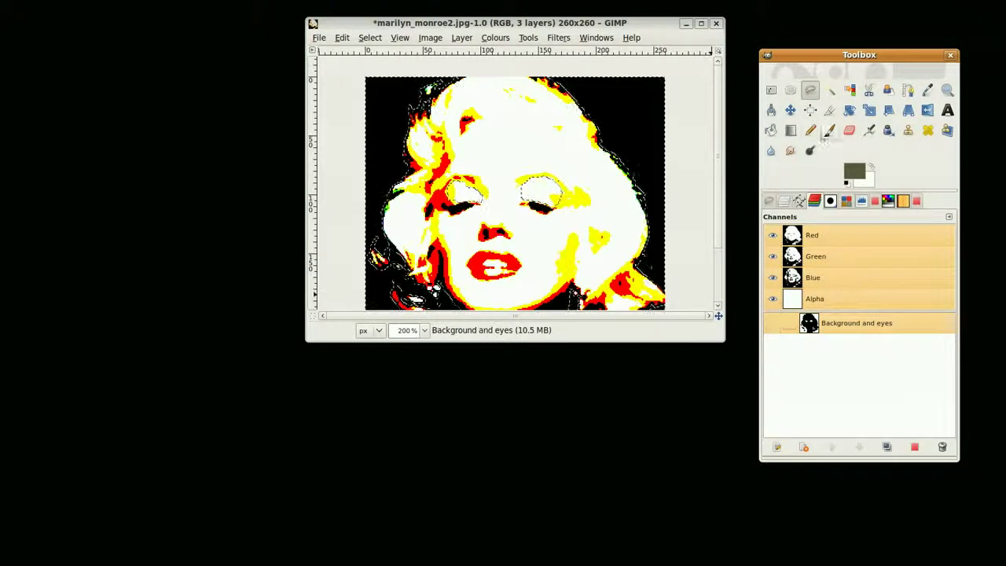
# Step: Make Post3 active, choose Select > None, and enlarge the image window
pyautogui.click(787, 201)
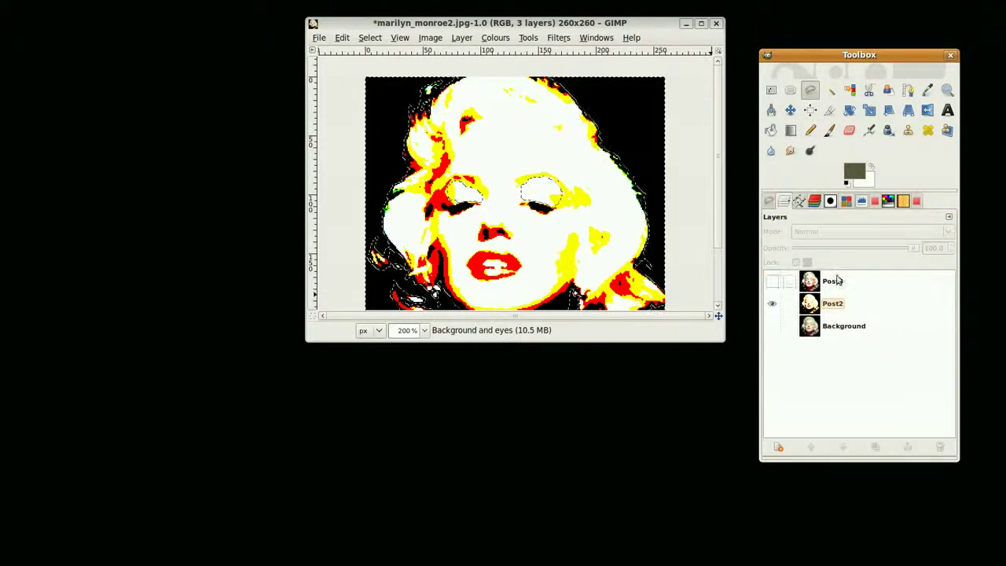
pyautogui.click(802, 280)
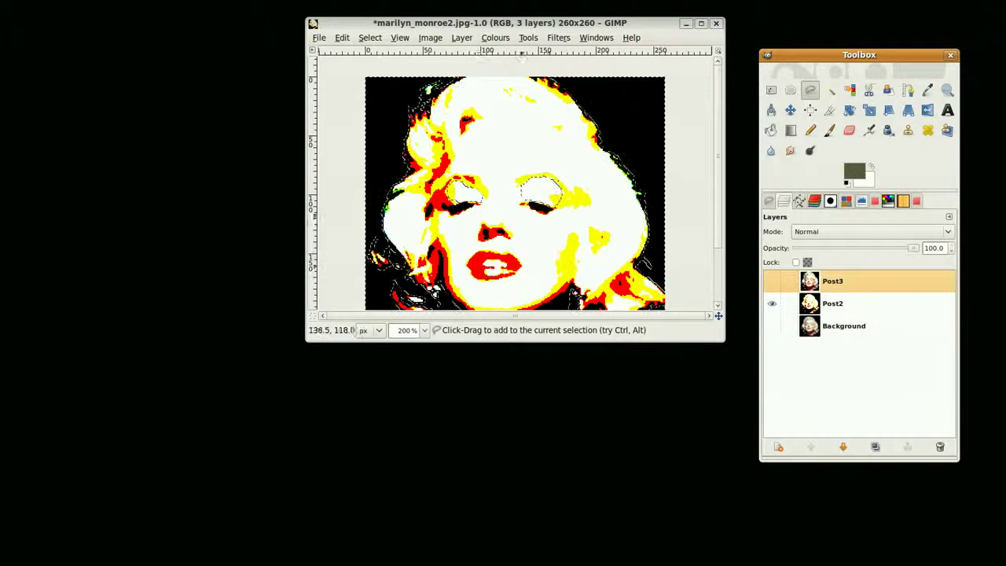
pyautogui.click(371, 37)
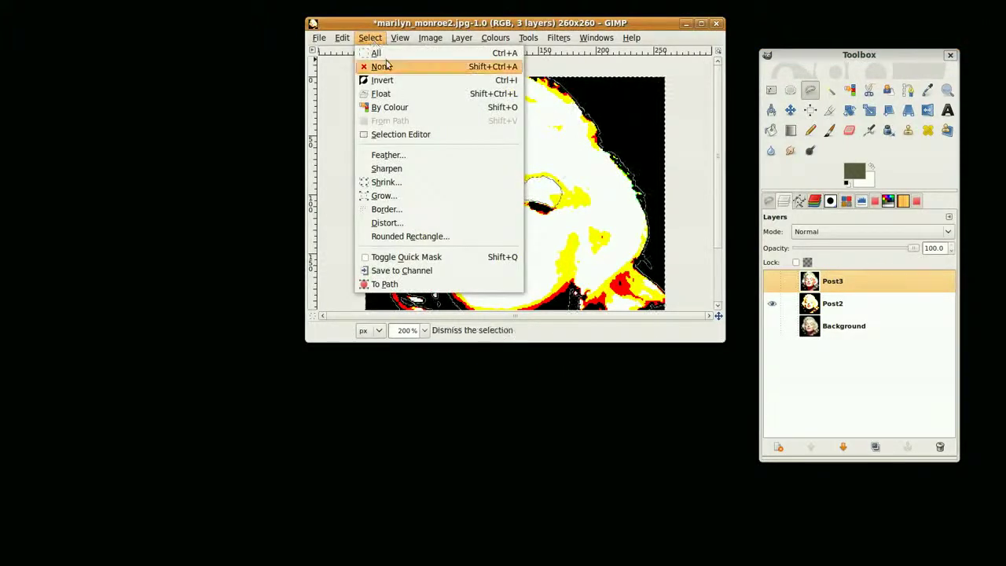
pyautogui.click(449, 70)
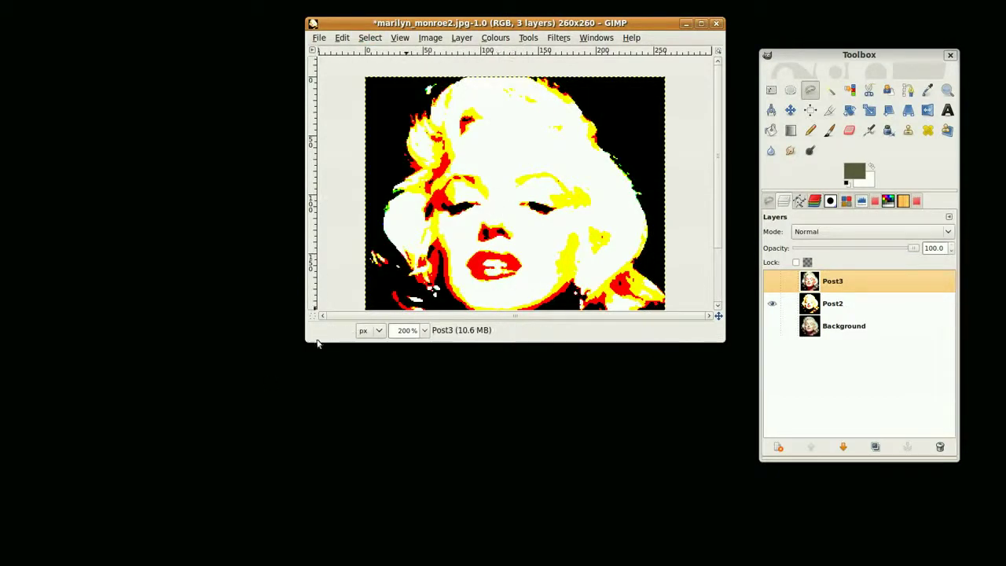
pyautogui.moveTo(308, 338); pyautogui.dragTo(280, 391)
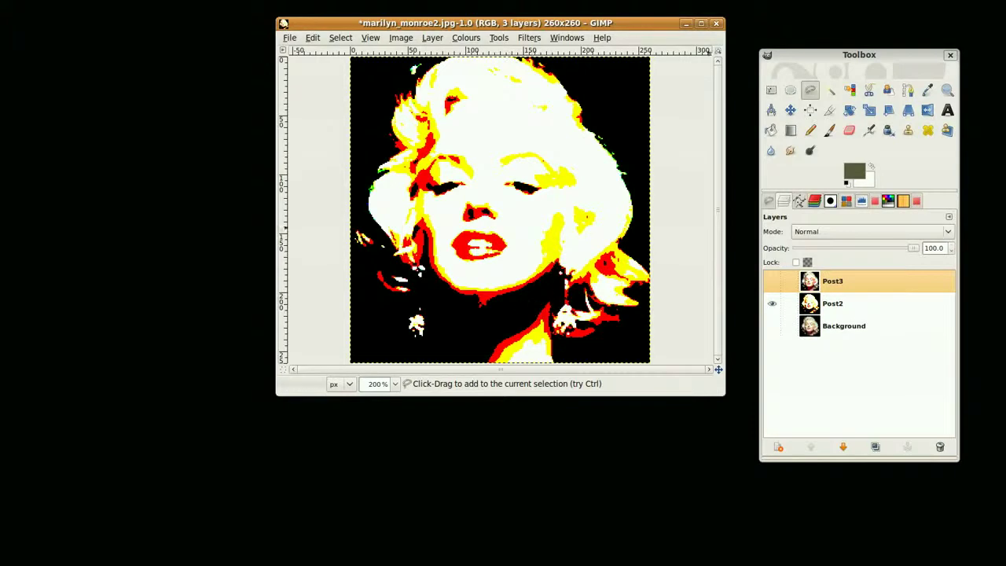
# Step: Show Post3 to compare, make Post2 the active layer, then hide Post3 again
pyautogui.click(772, 281)
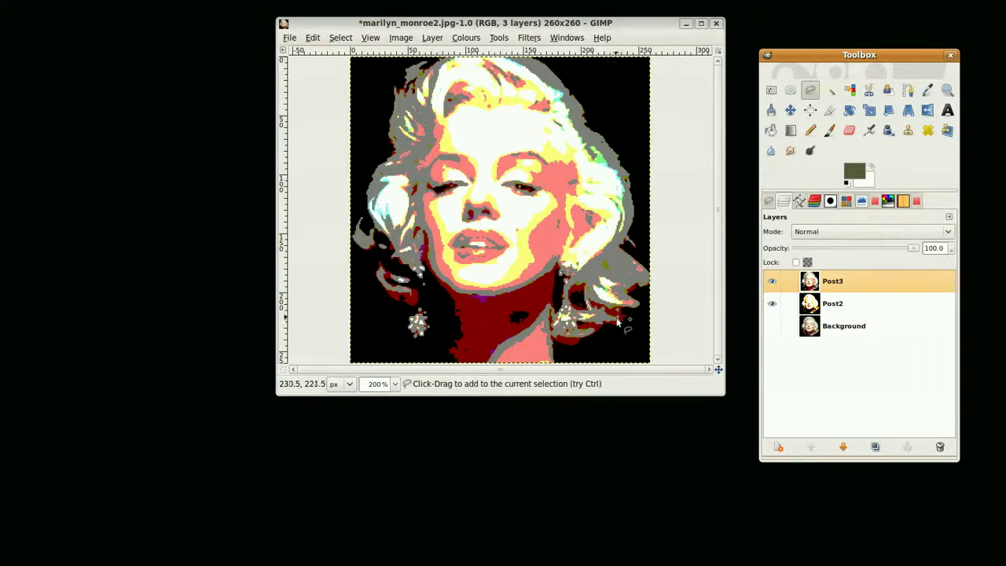
pyautogui.click(828, 308)
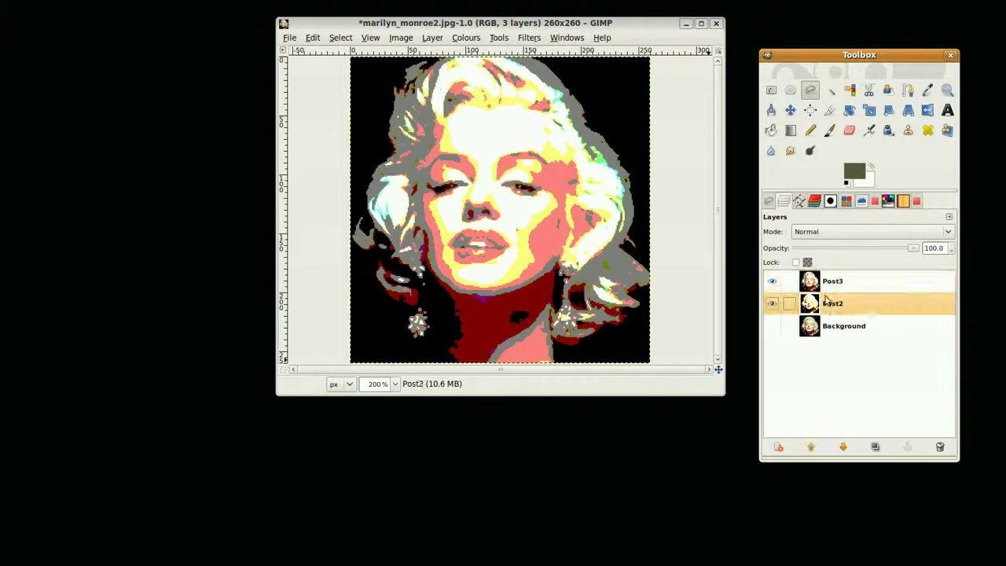
pyautogui.click(773, 282)
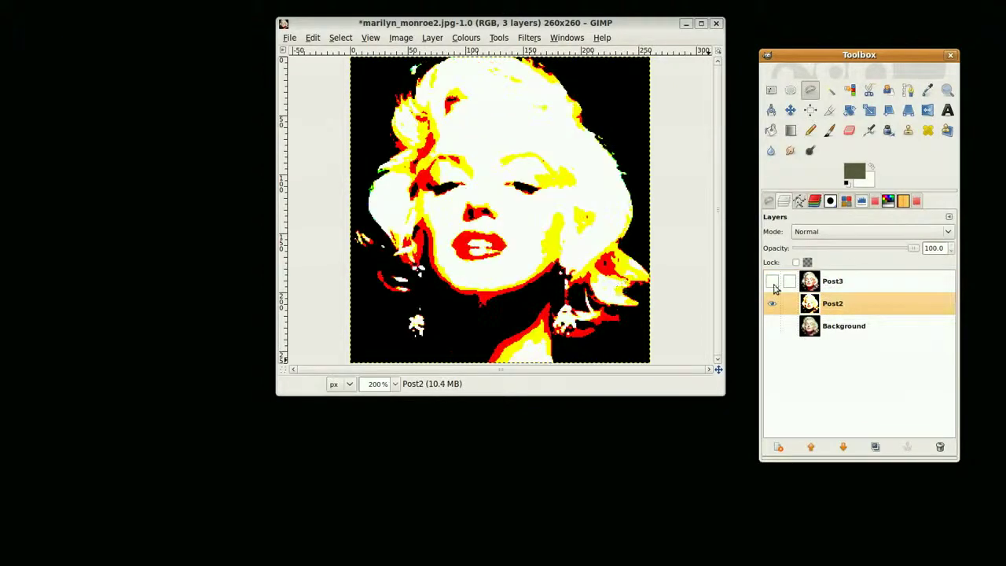
# Step: Select the portrait's white areas by colour and invert the selection
pyautogui.click(850, 91)
pyautogui.click(769, 201)
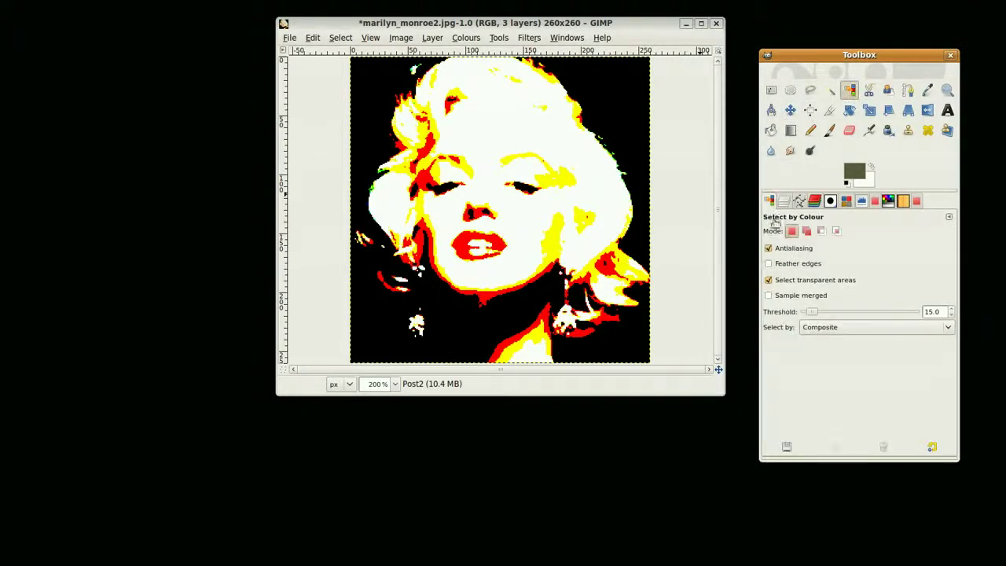
pyautogui.click(481, 134)
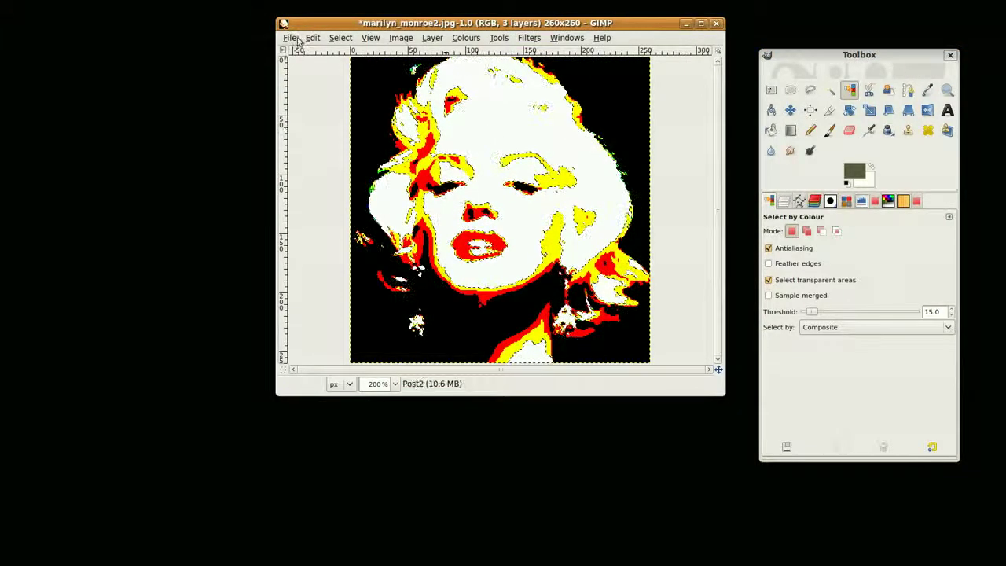
pyautogui.click(341, 37)
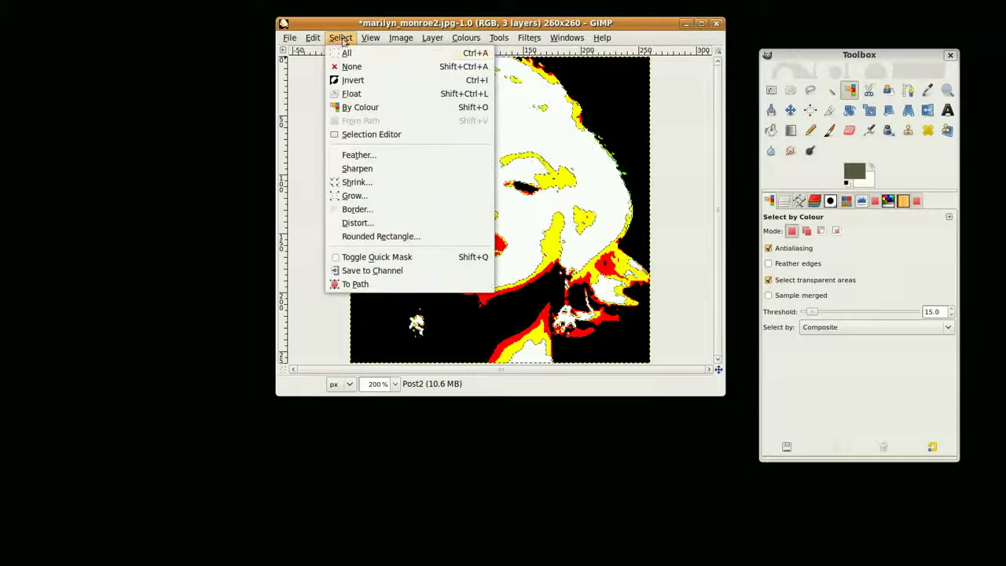
pyautogui.click(361, 82)
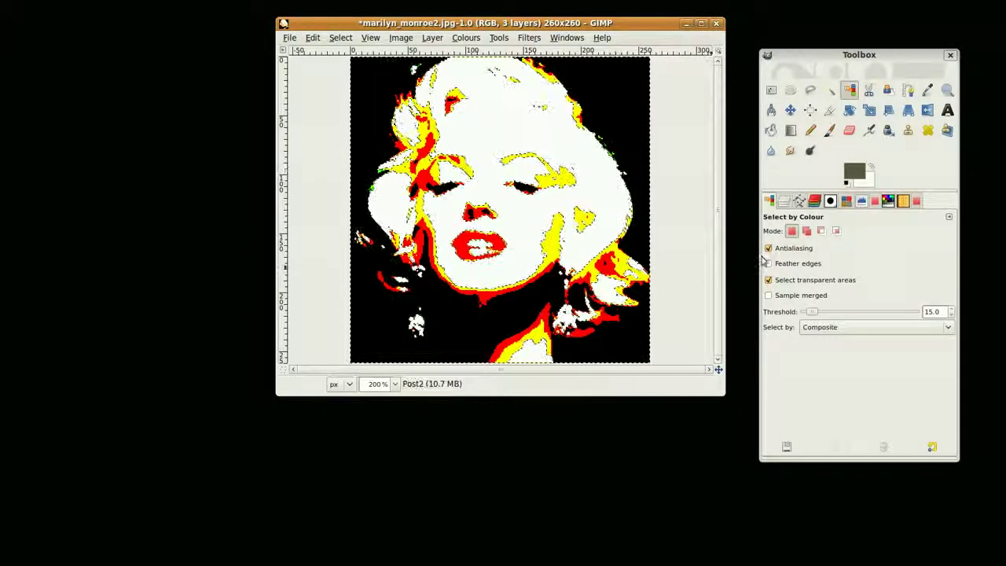
# Step: Subtract the 'Background and eyes' channel from the current selection
pyautogui.click(814, 203)
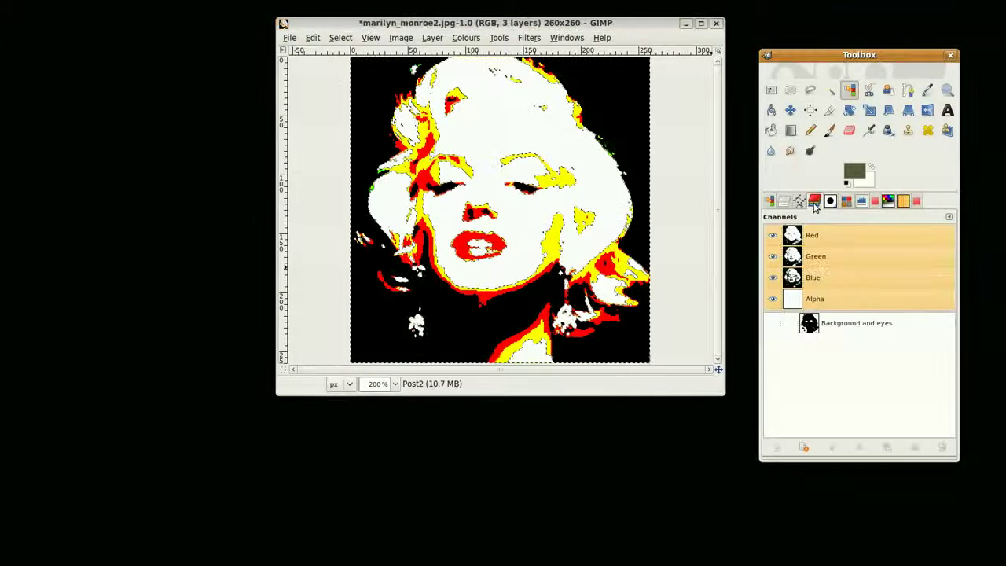
pyautogui.rightClick(849, 326)
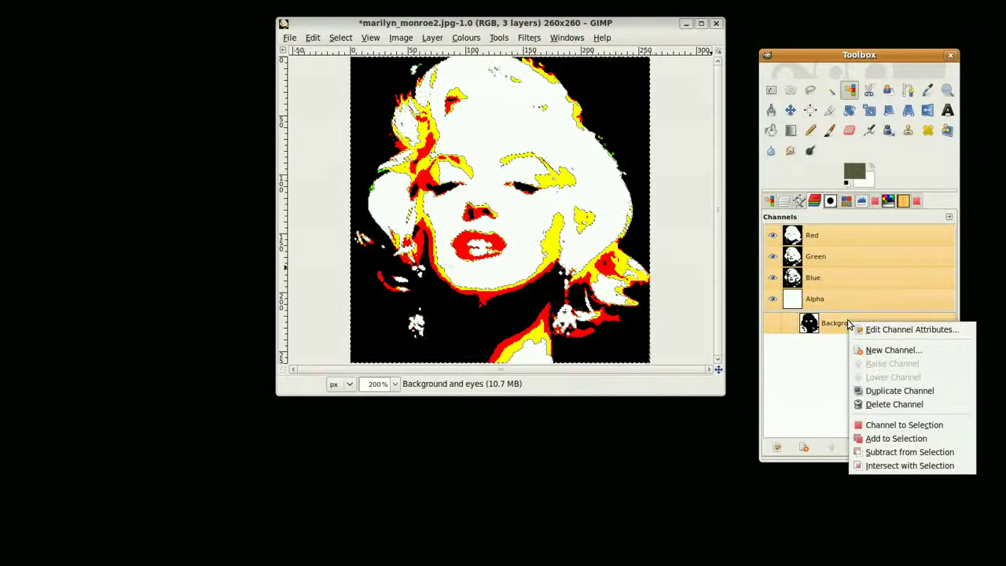
pyautogui.click(884, 453)
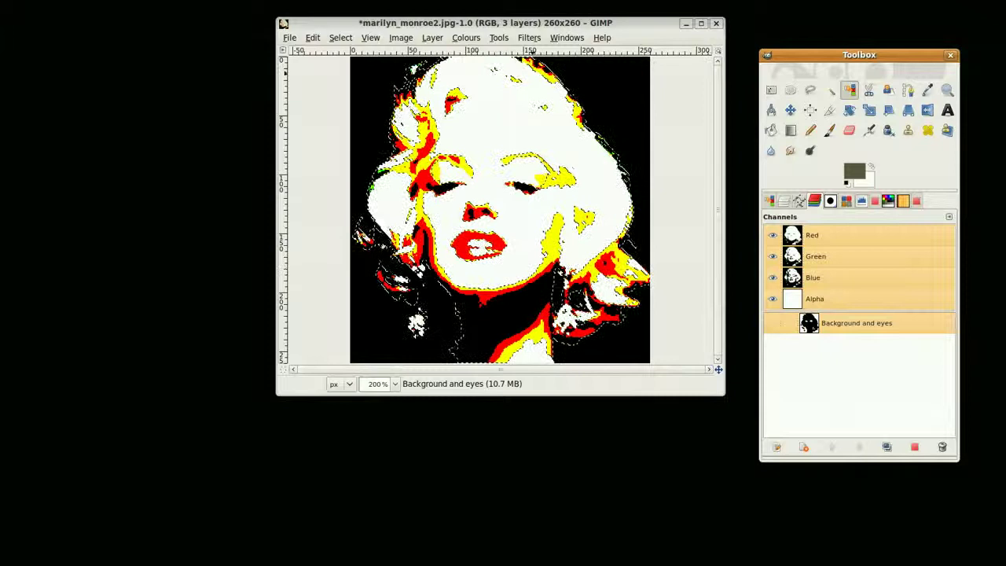
# Step: Make Post3 the visible, active layer and hide Post2
pyautogui.click(786, 203)
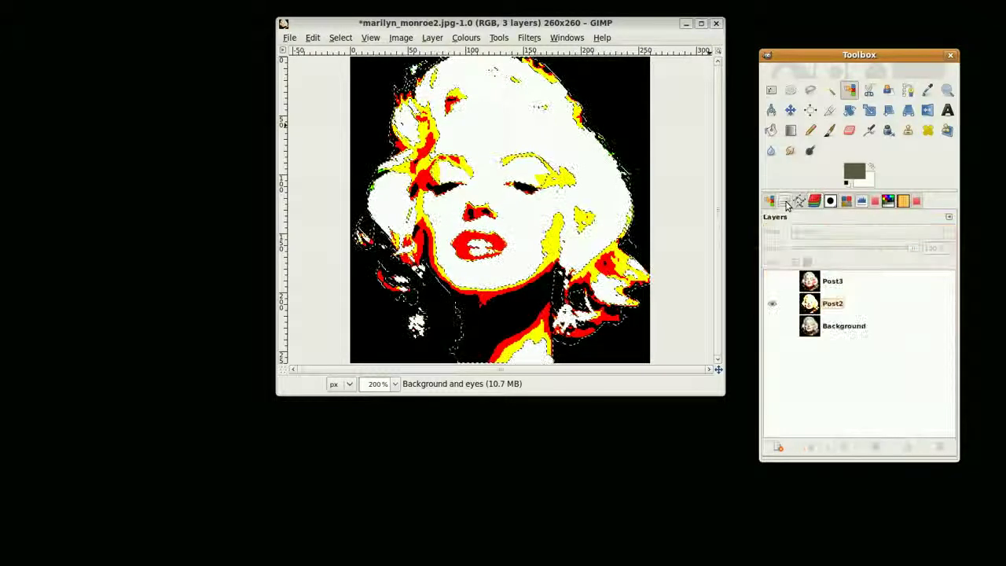
pyautogui.click(834, 285)
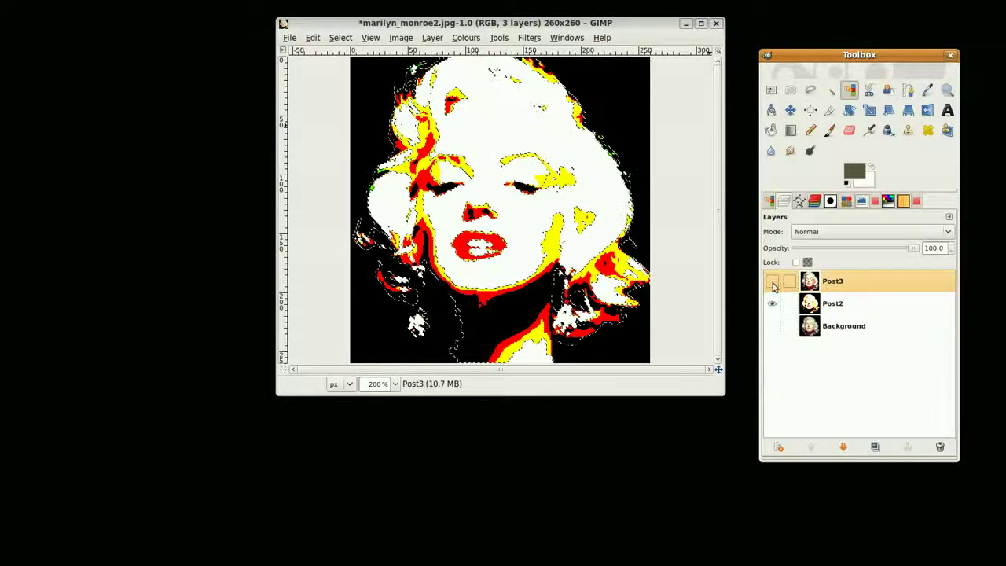
pyautogui.click(771, 281)
pyautogui.click(772, 303)
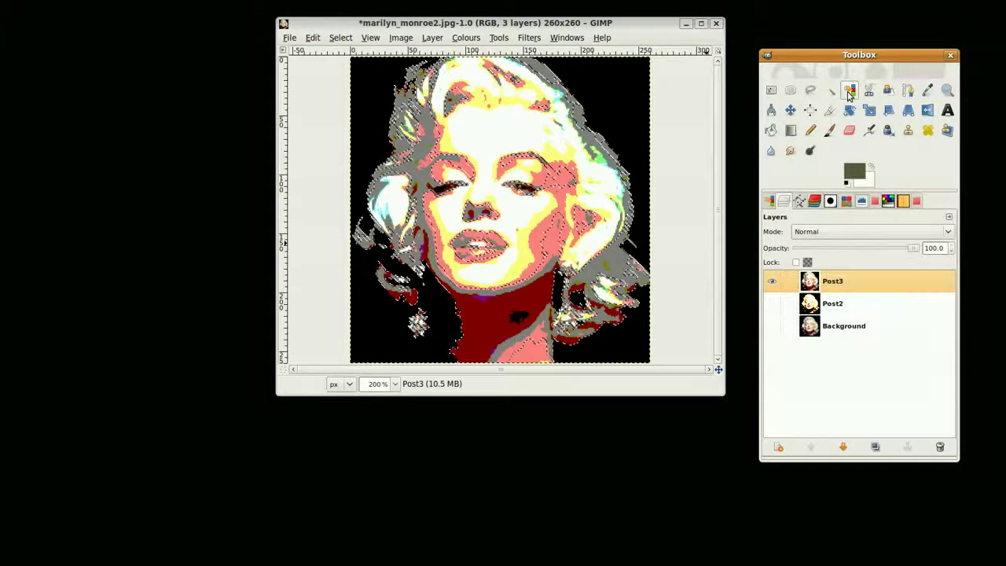
# Step: Add the hair and neck outline colour to the selection by colour in Add mode
pyautogui.click(770, 202)
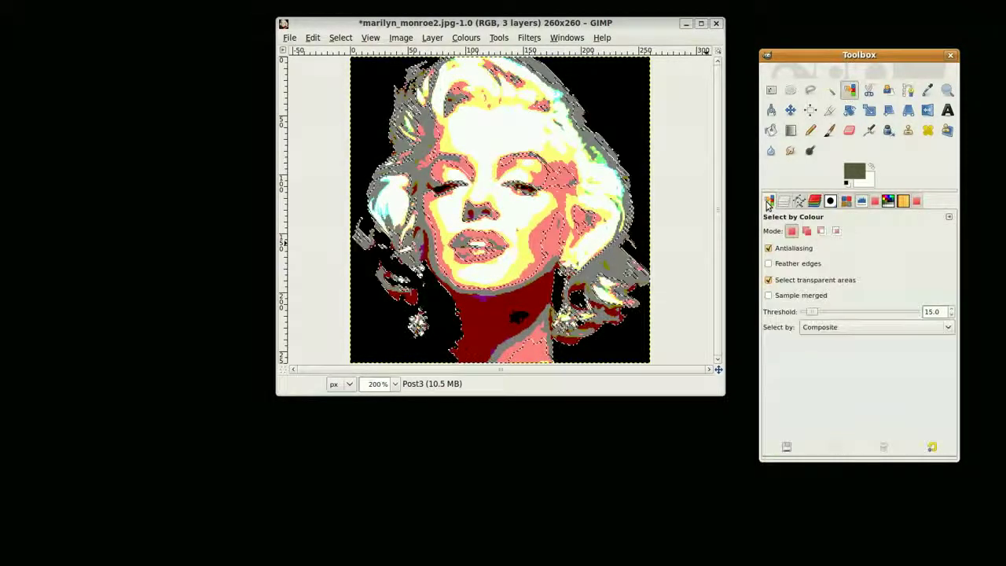
pyautogui.click(806, 231)
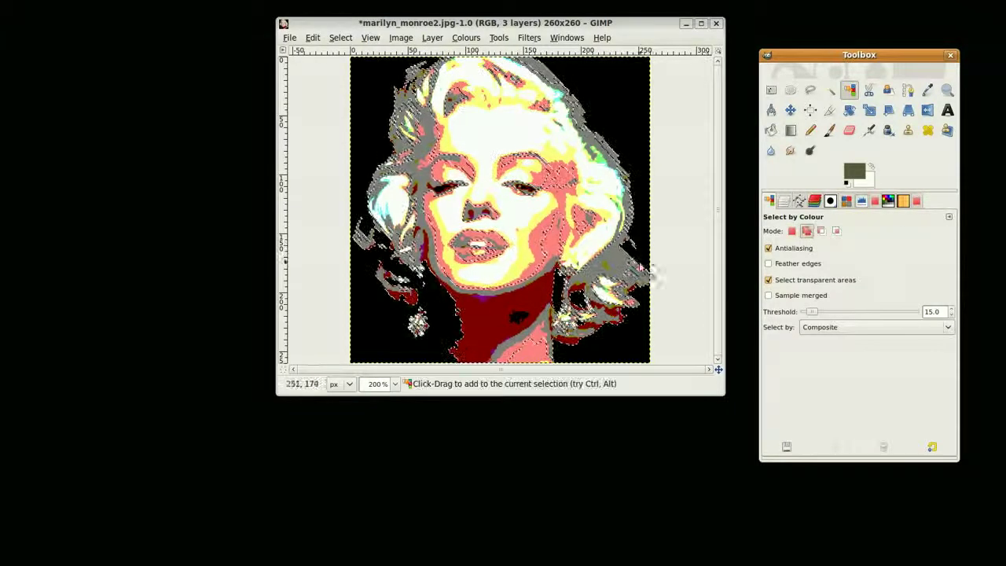
pyautogui.click(617, 263)
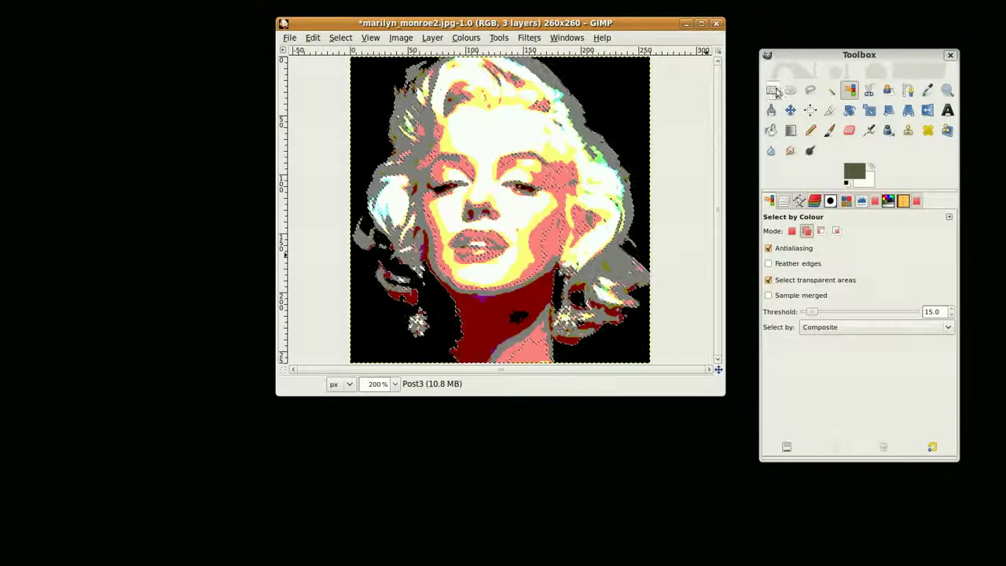
# Step: Save the selection as a new channel named 'neck and hair outline'
pyautogui.click(340, 38)
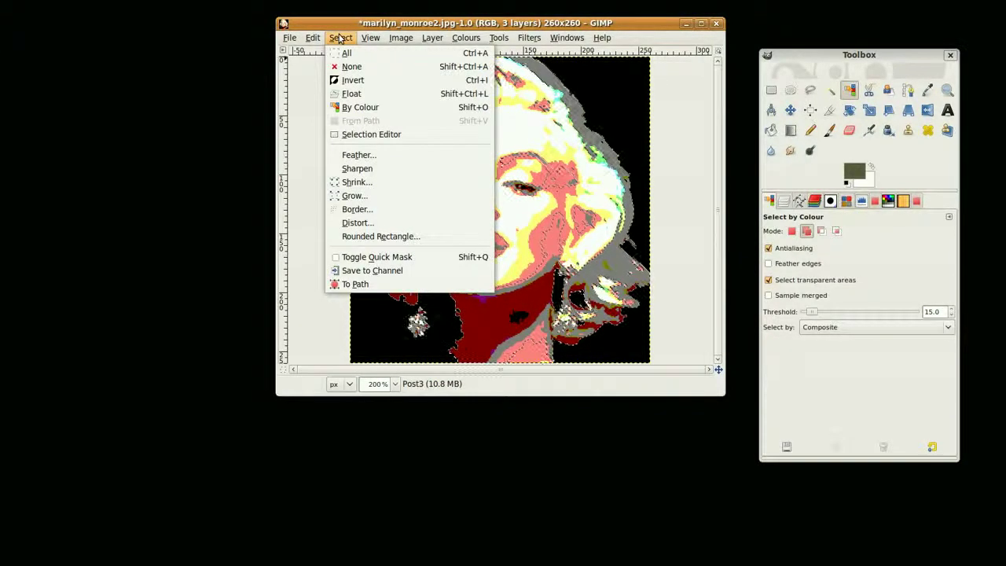
pyautogui.click(371, 270)
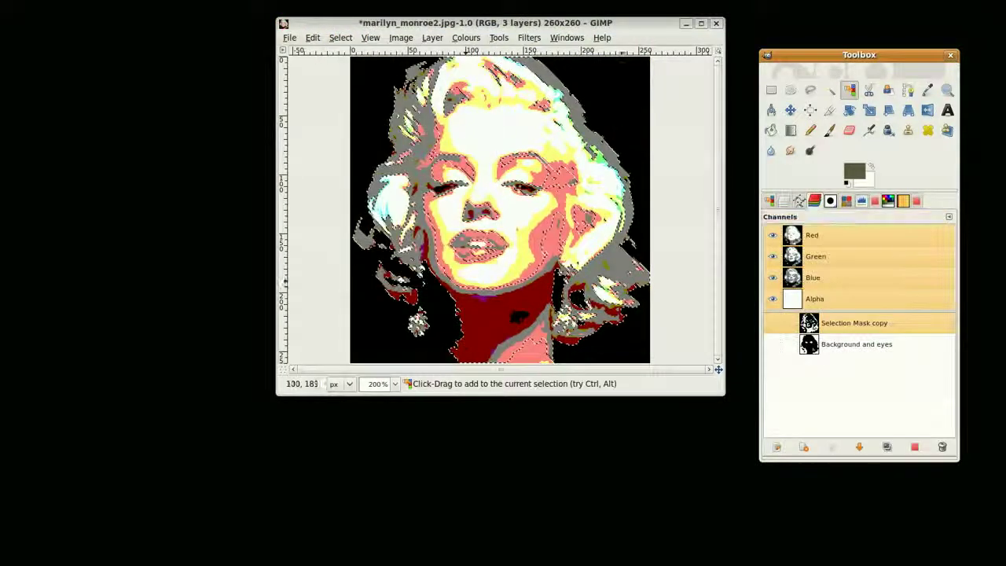
pyautogui.doubleClick(853, 323)
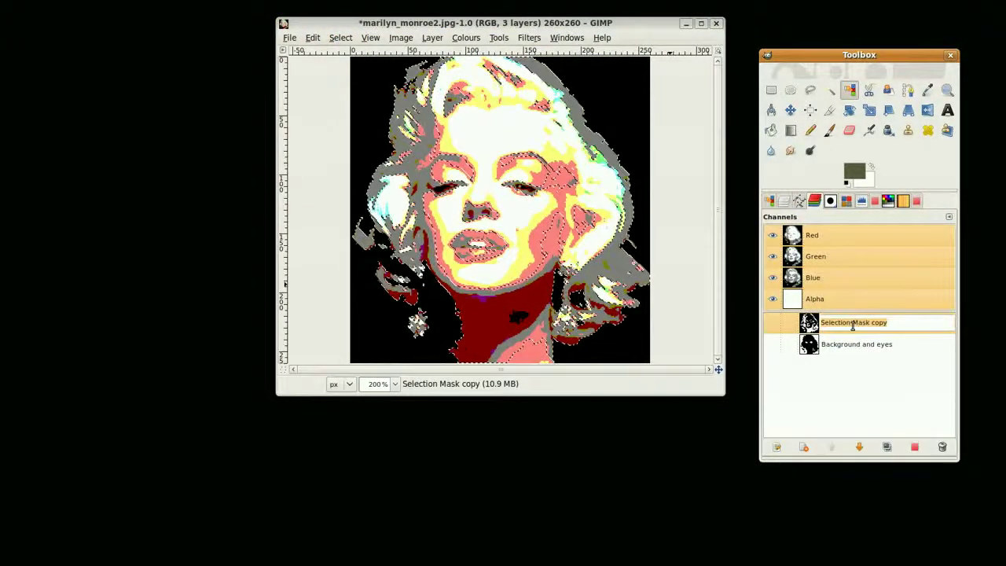
pyautogui.write('nec')
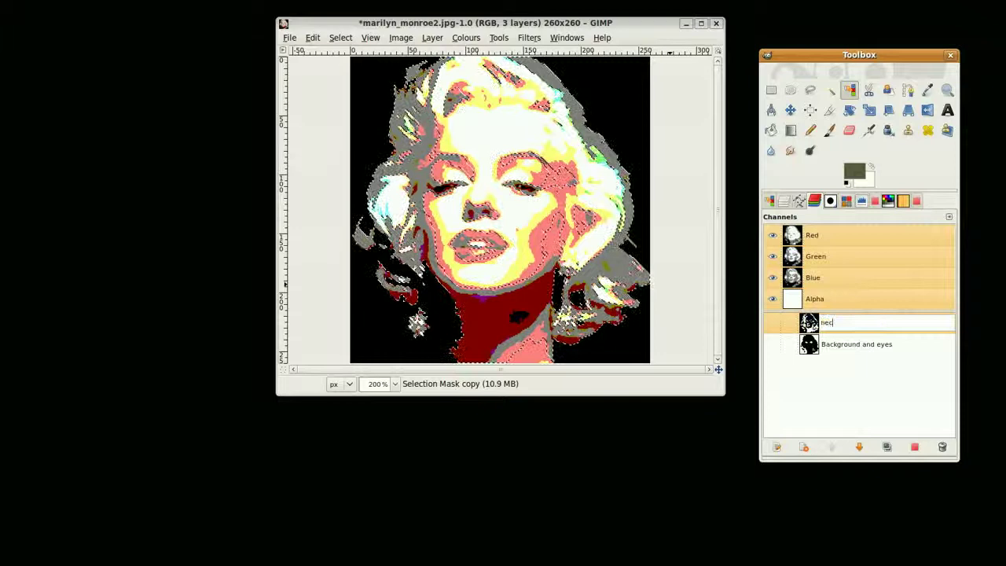
pyautogui.write('k and')
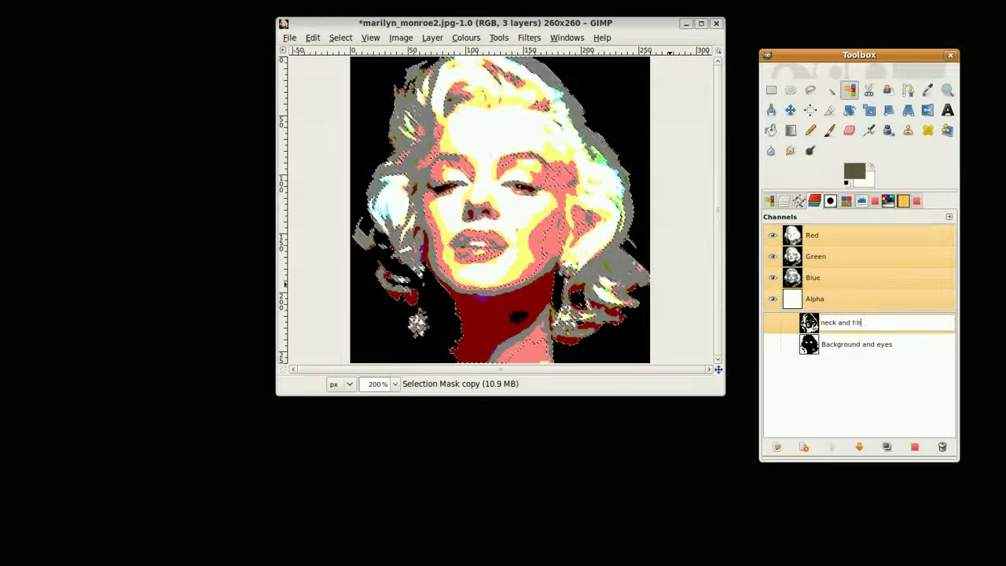
pyautogui.write('hair out')
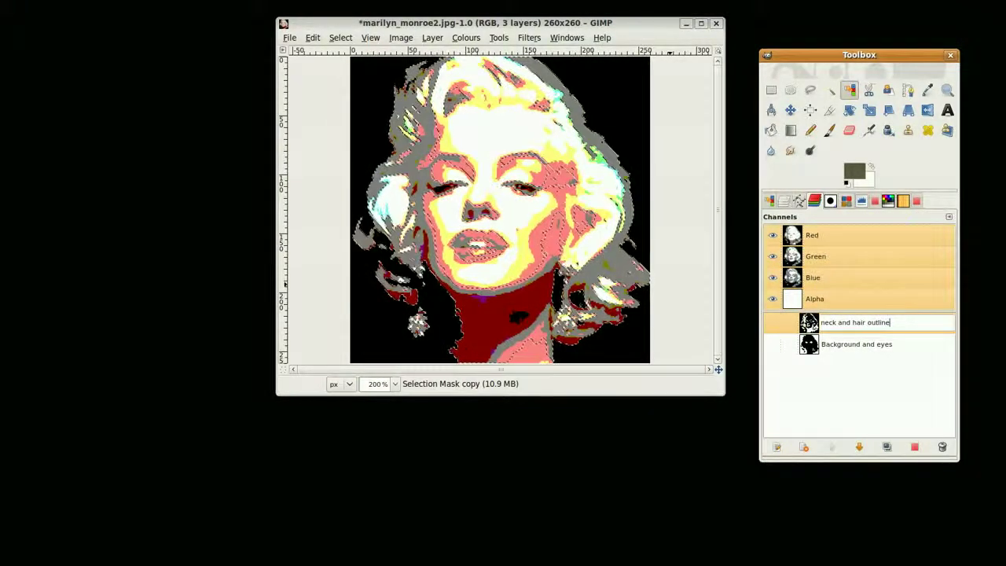
pyautogui.write('line')
pyautogui.press('Return')
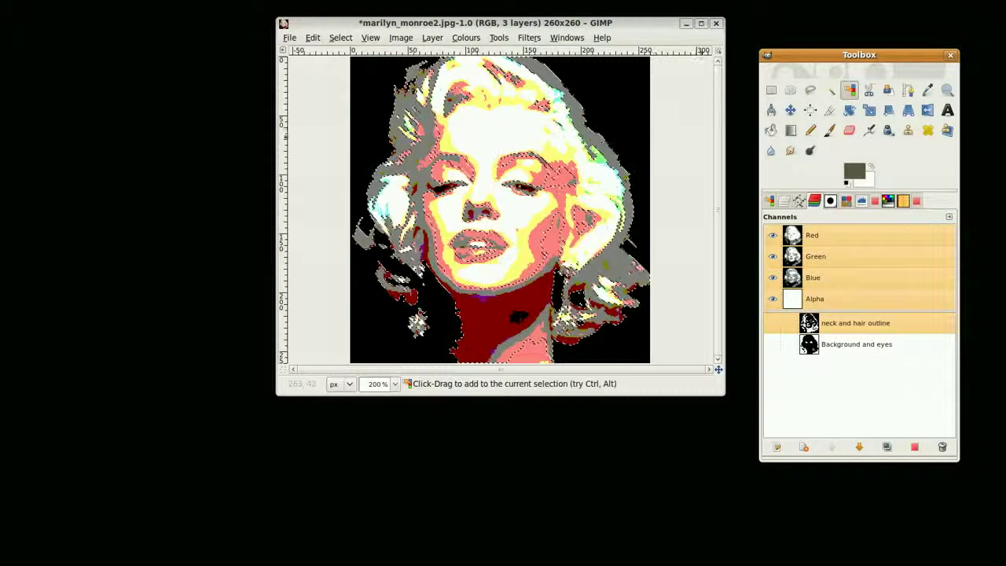
# Step: Make Post2 the active layer and hide Post3
pyautogui.click(784, 201)
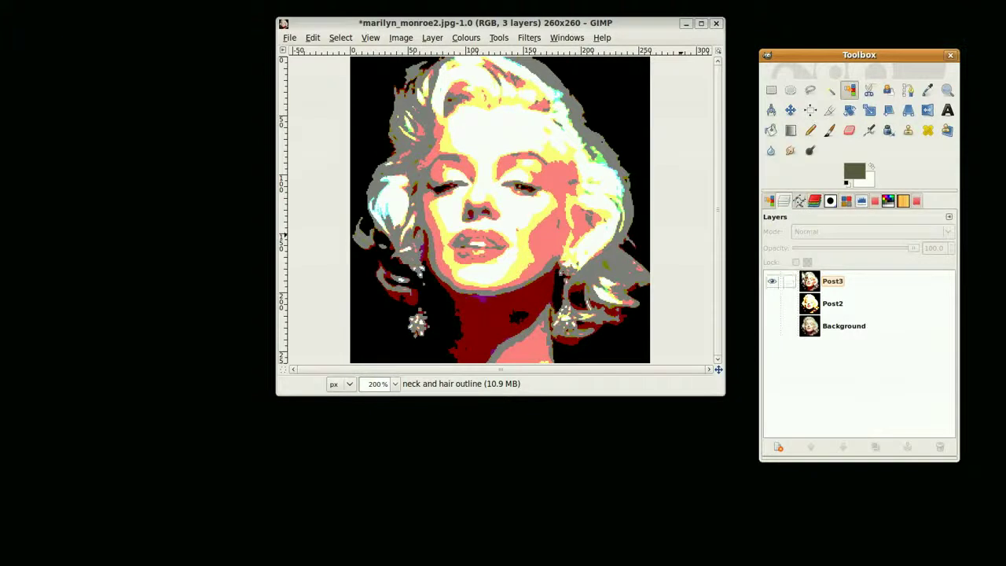
pyautogui.click(834, 309)
pyautogui.click(772, 282)
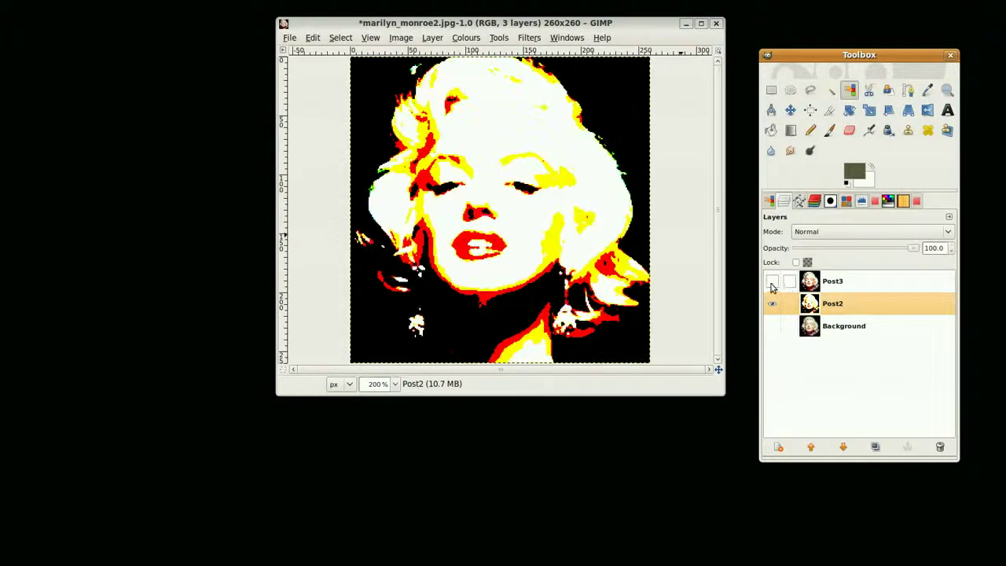
# Step: Add the white neck patch to the selection using Fuzzy Select in Add mode
pyautogui.click(830, 91)
pyautogui.click(769, 202)
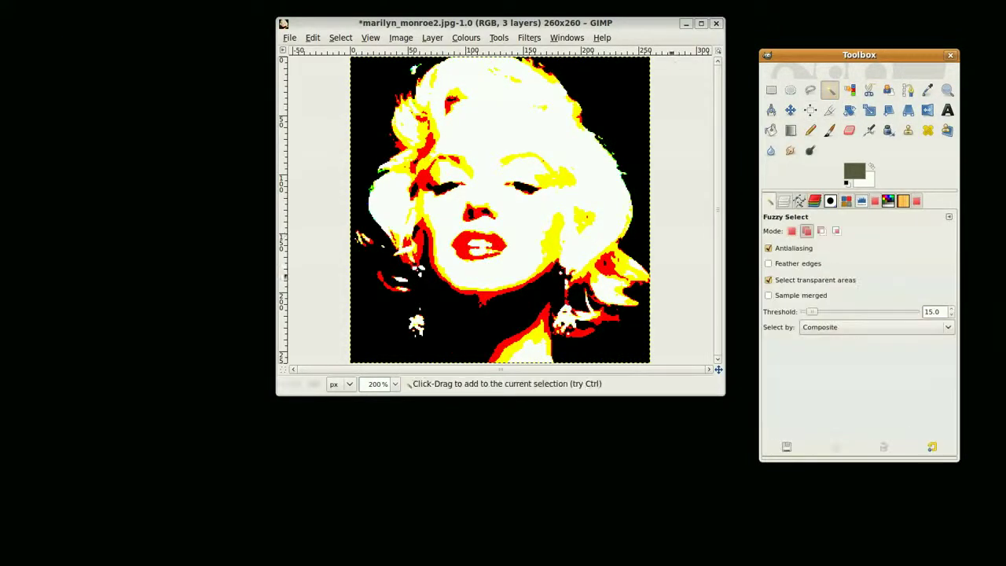
pyautogui.click(806, 233)
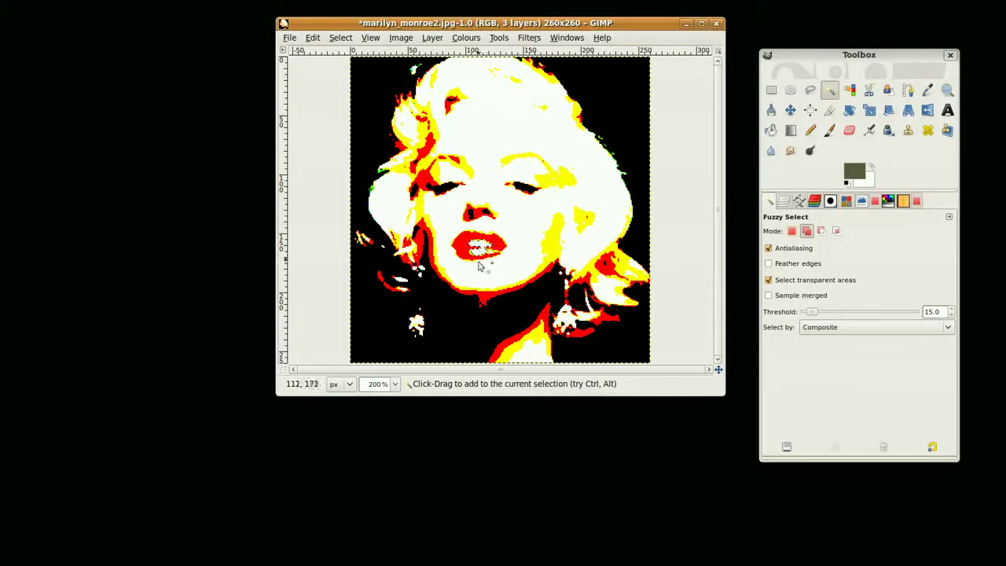
pyautogui.click(532, 355)
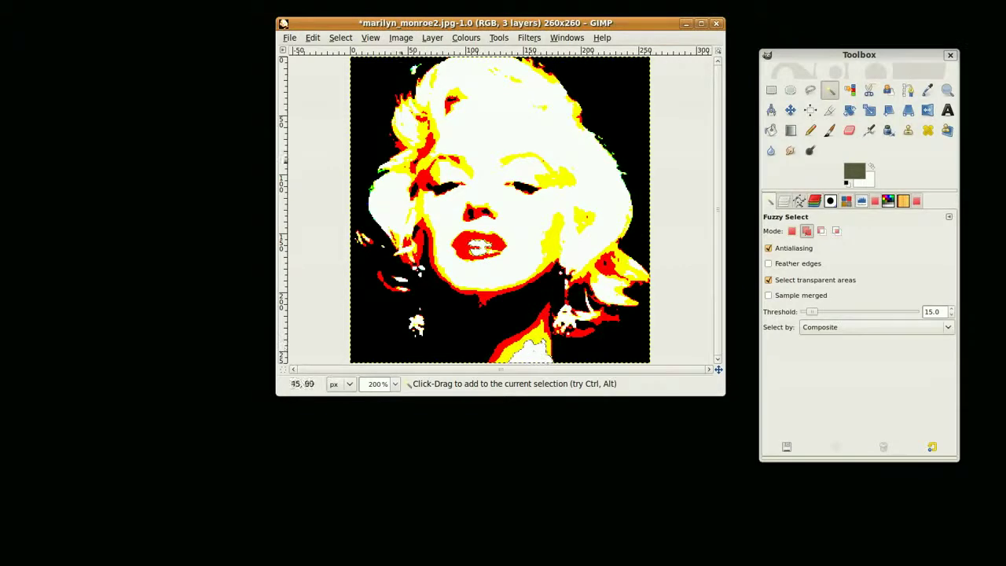
# Step: Save the lips-and-neck selection to a channel named 'lips and neck'
pyautogui.click(340, 37)
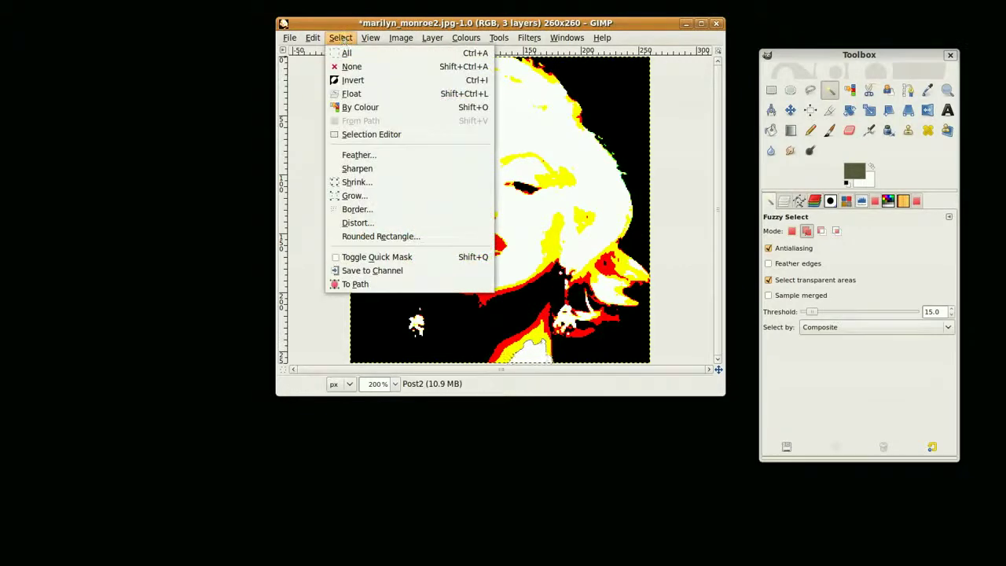
pyautogui.click(372, 271)
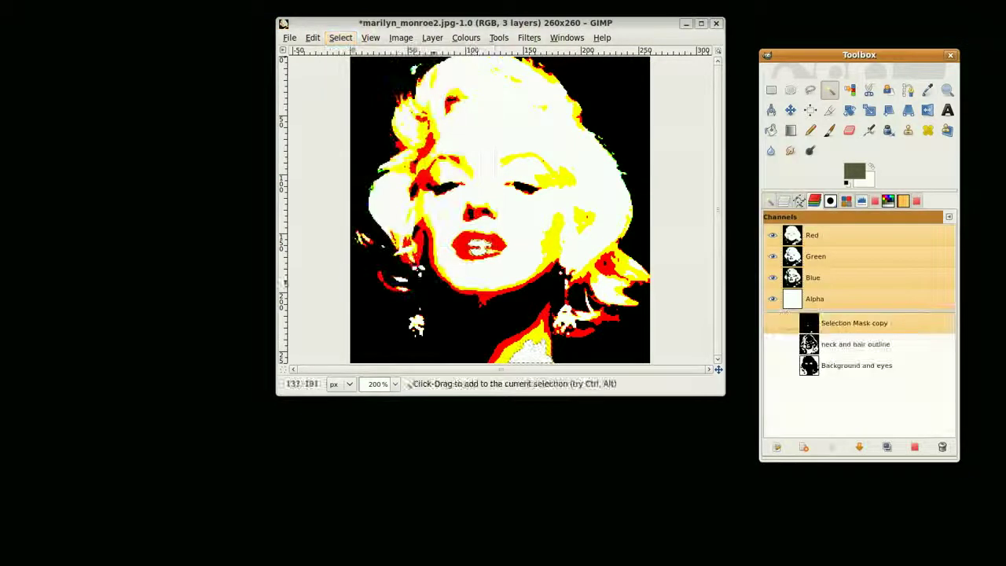
pyautogui.doubleClick(862, 324)
pyautogui.write('l')
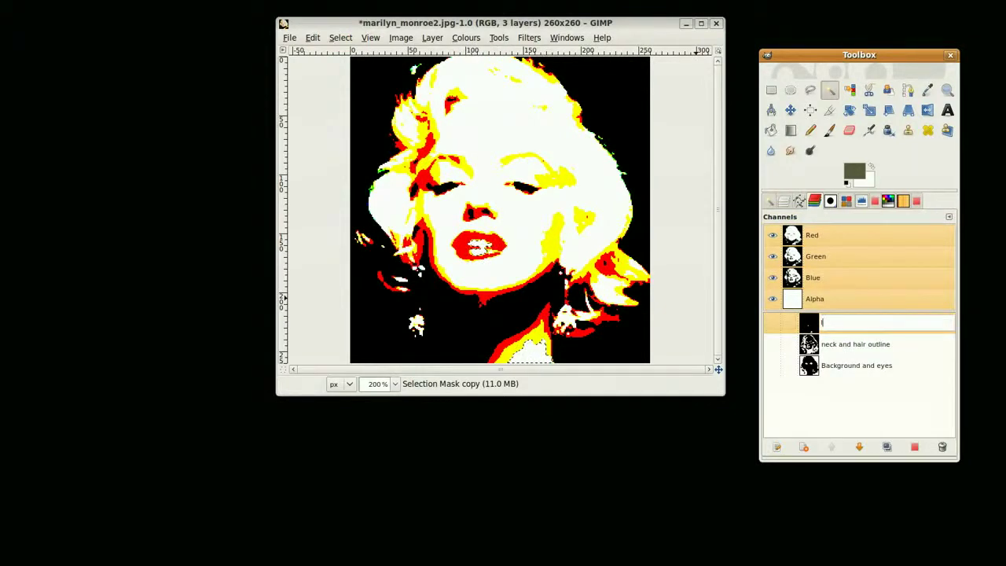
pyautogui.write('ips and neck')
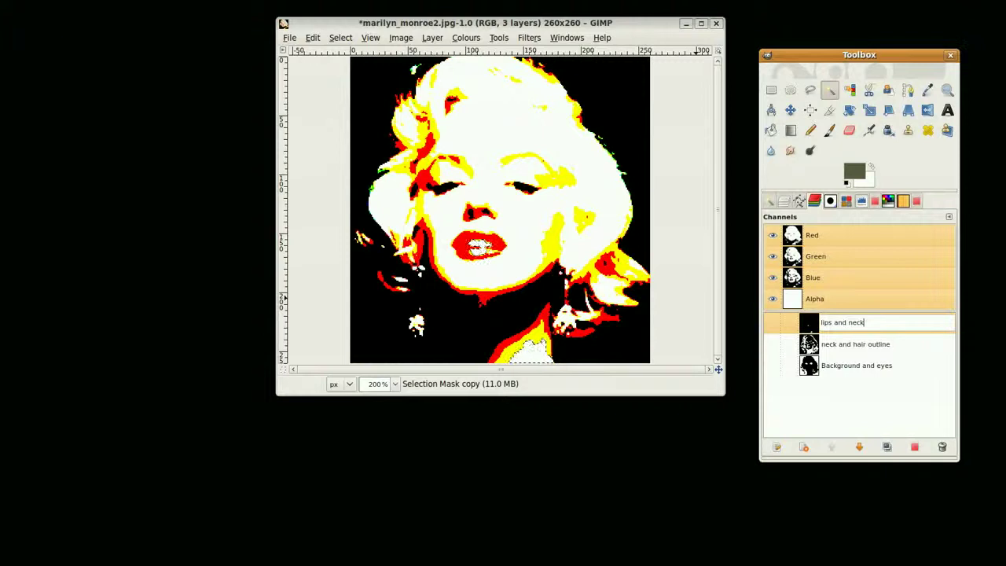
pyautogui.press('Return')
# Step: Make Post3 the active layer and add the black background to the selection
pyautogui.click(783, 203)
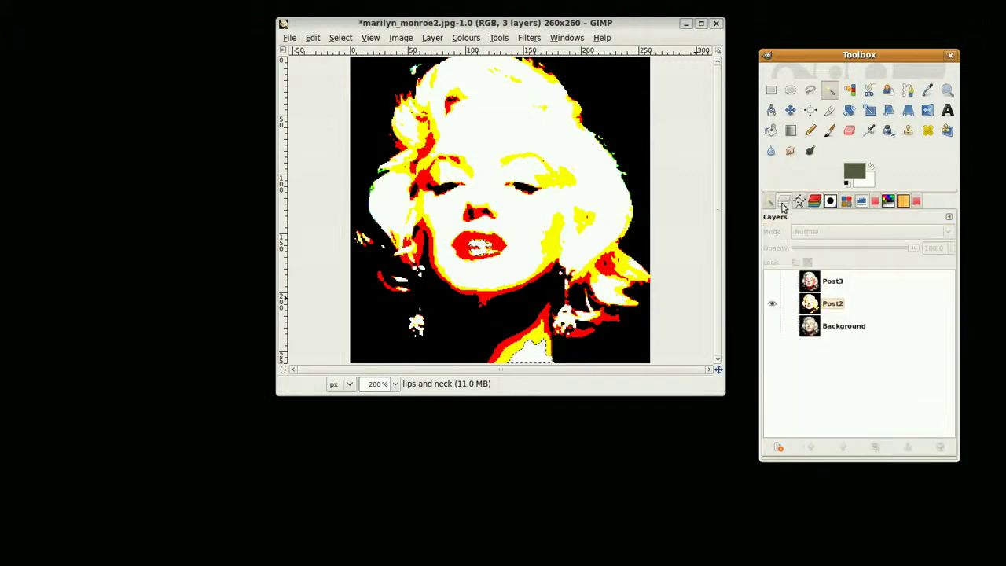
pyautogui.click(832, 283)
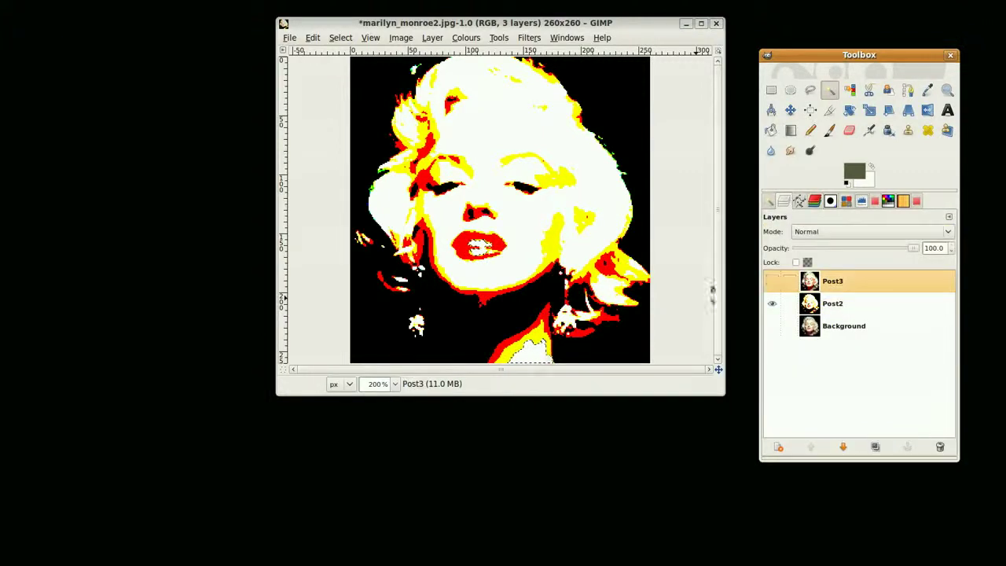
pyautogui.keyDown('shift'); pyautogui.click(451, 280); pyautogui.keyUp('shift')
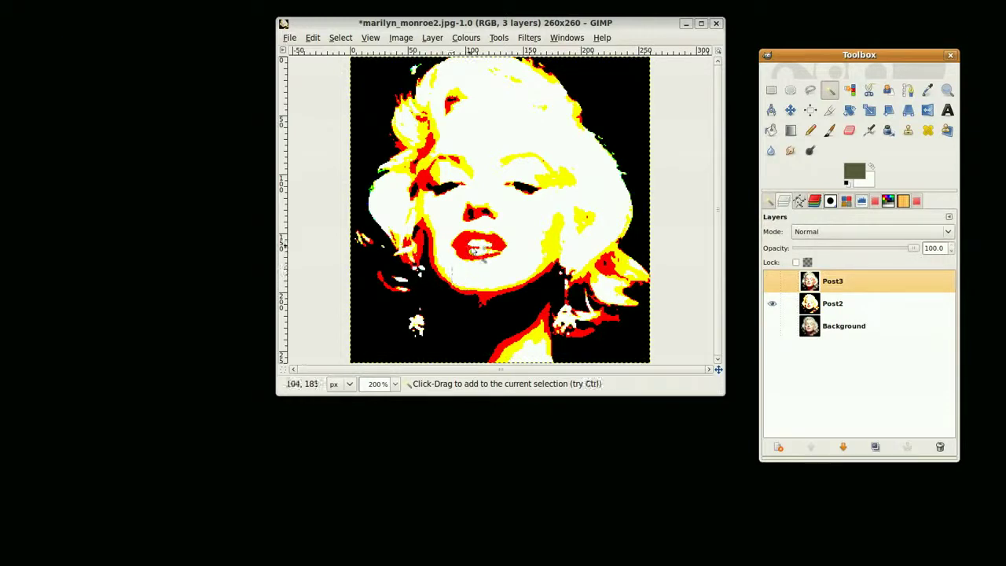